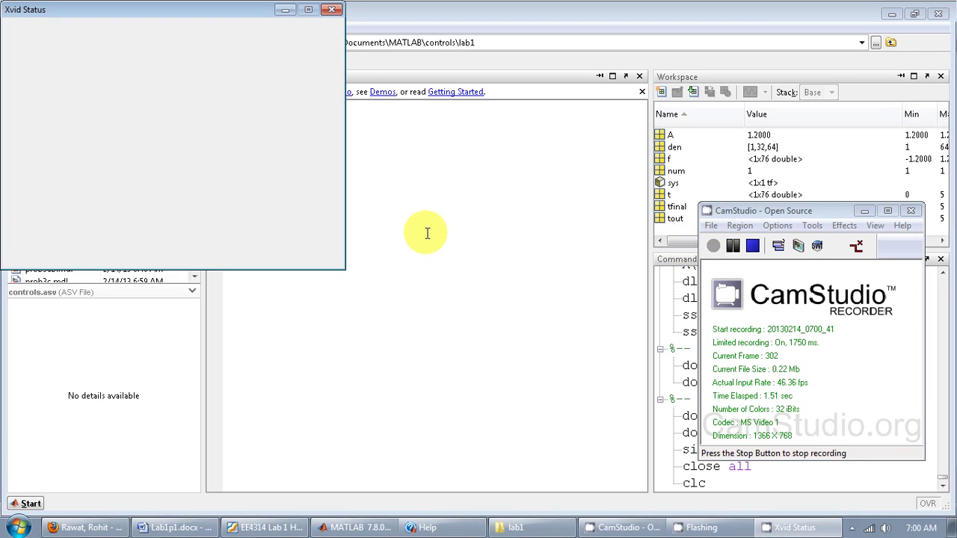
Step: Run the simulink command in the MATLAB Command Window to open the Simulink Library Browser
click(427, 233)
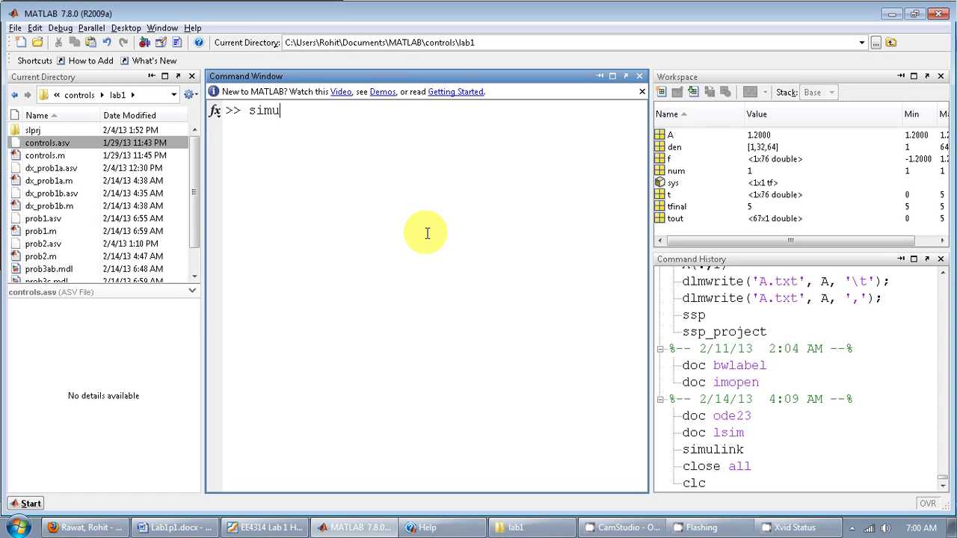
text(nk)
key(Return)
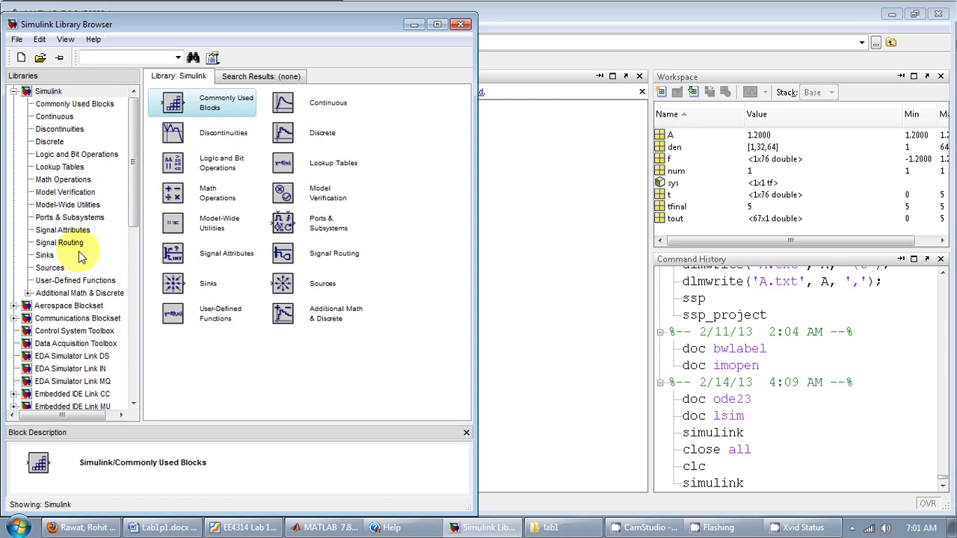
Step: Create a blank untitled model on the right half of the screen, removing a stray Continuous block
click(23, 60)
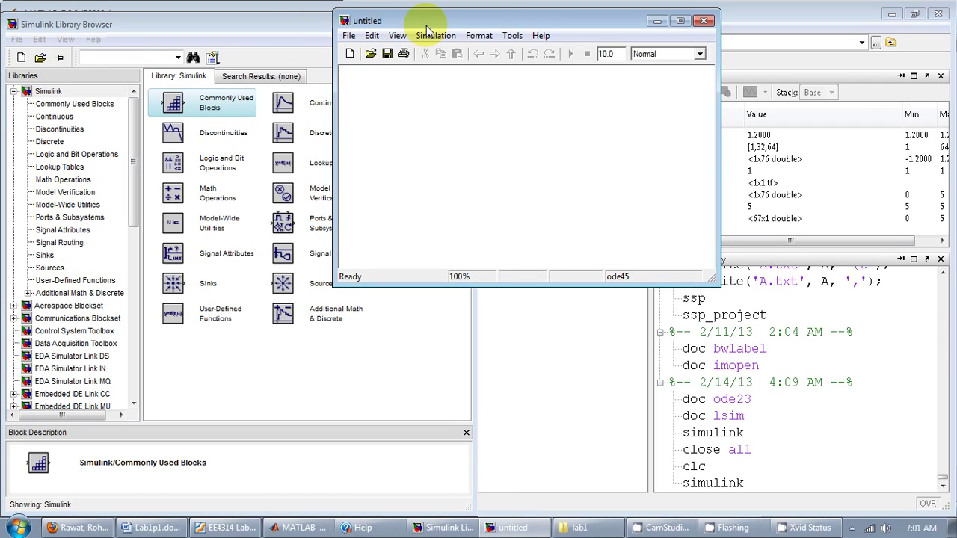
key(super+Right)
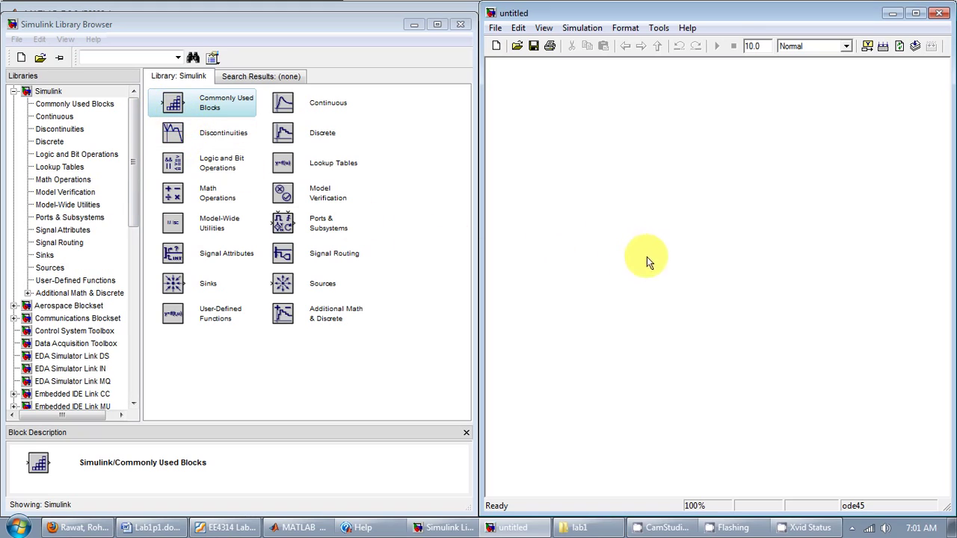
drag(282, 102, 620, 205)
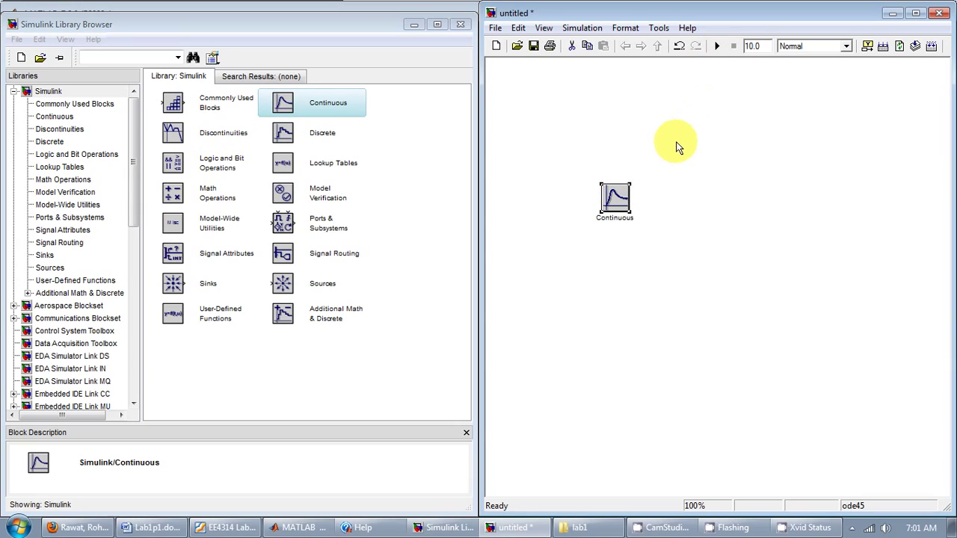
key(Delete)
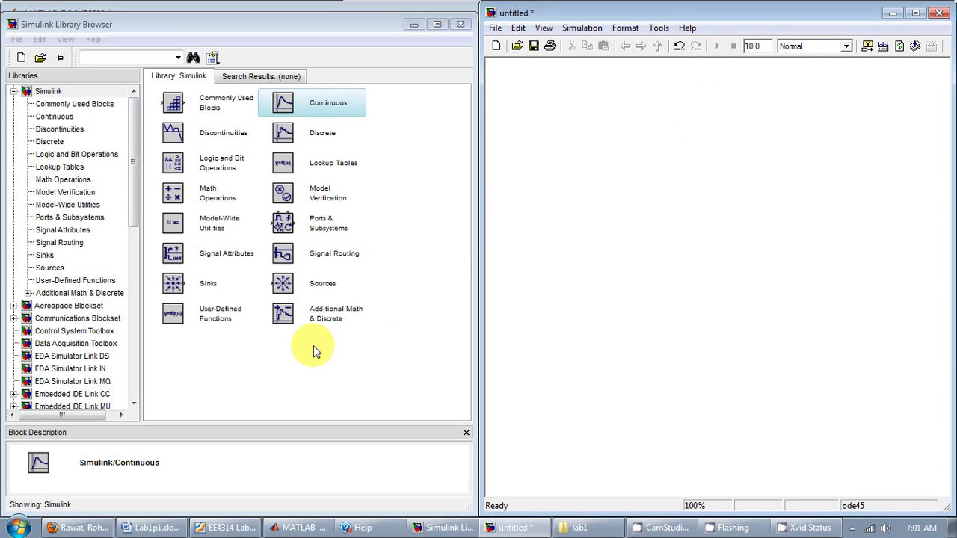
Step: Find Problem 1's equation in the lab handout PDF, then switch to Lab1p1.docx in Word
click(226, 527)
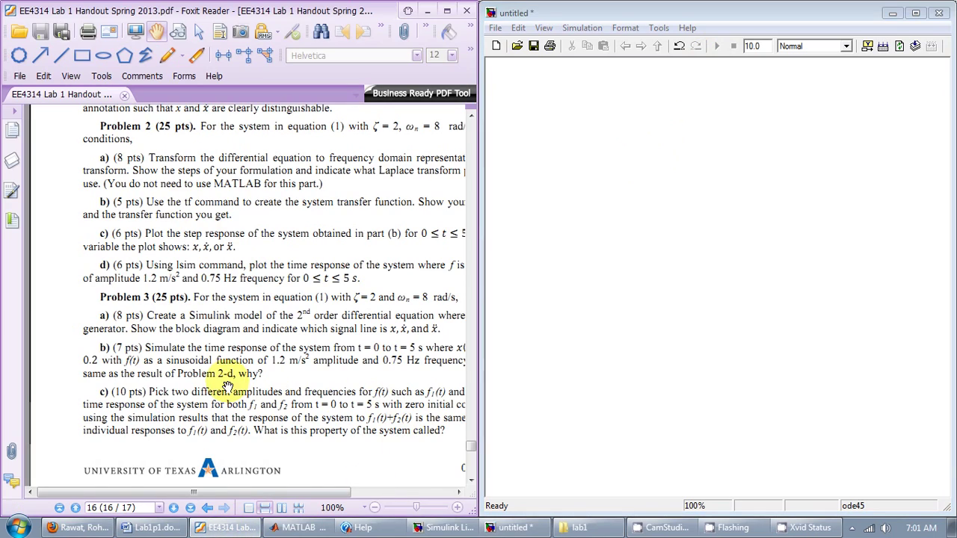
scroll(227, 386, up, 10)
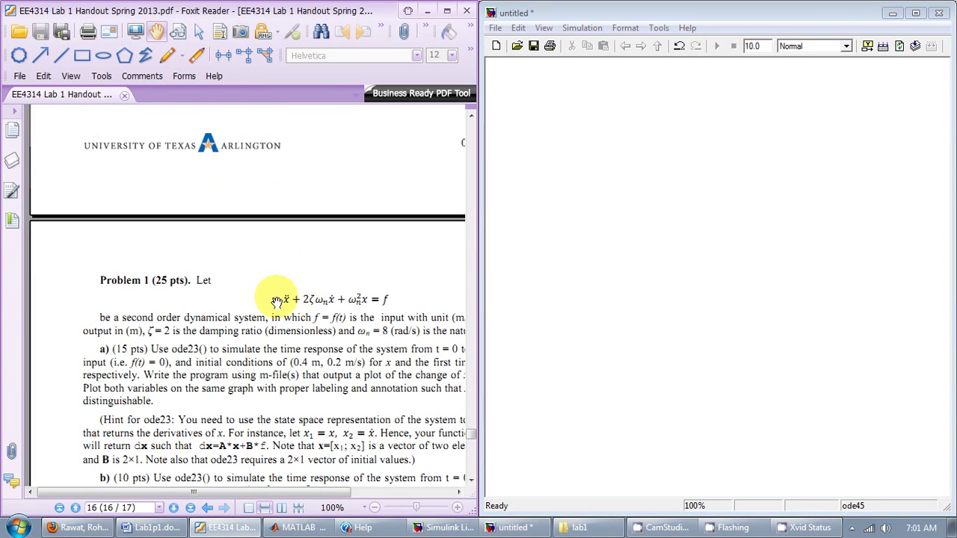
click(149, 527)
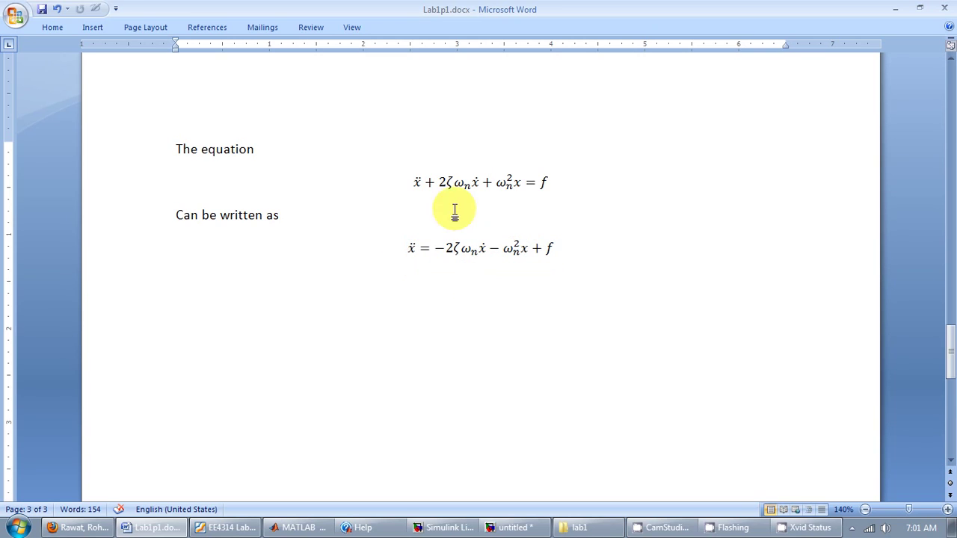
Step: Select the ẍ term of the first equation, then bring back the untitled model and Library Browser
click(417, 181)
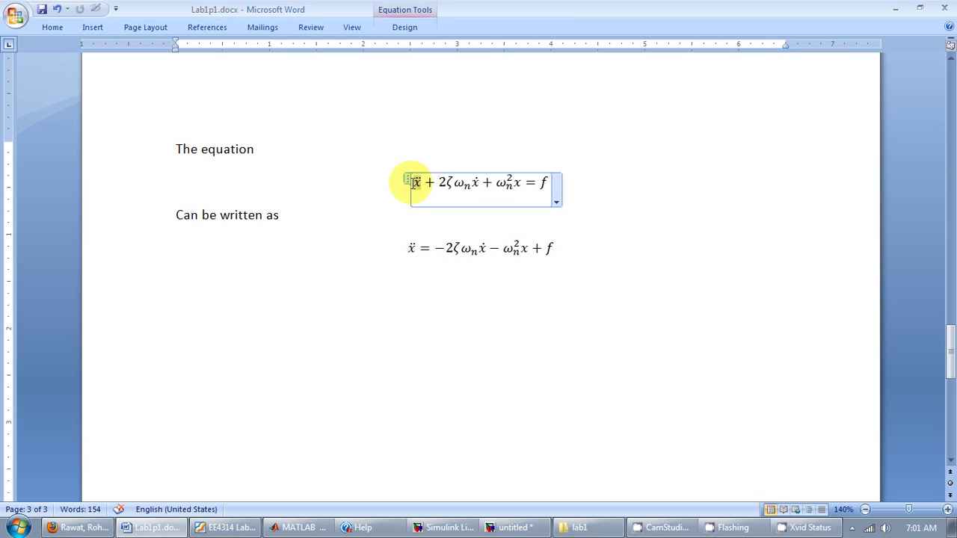
drag(413, 181, 420, 182)
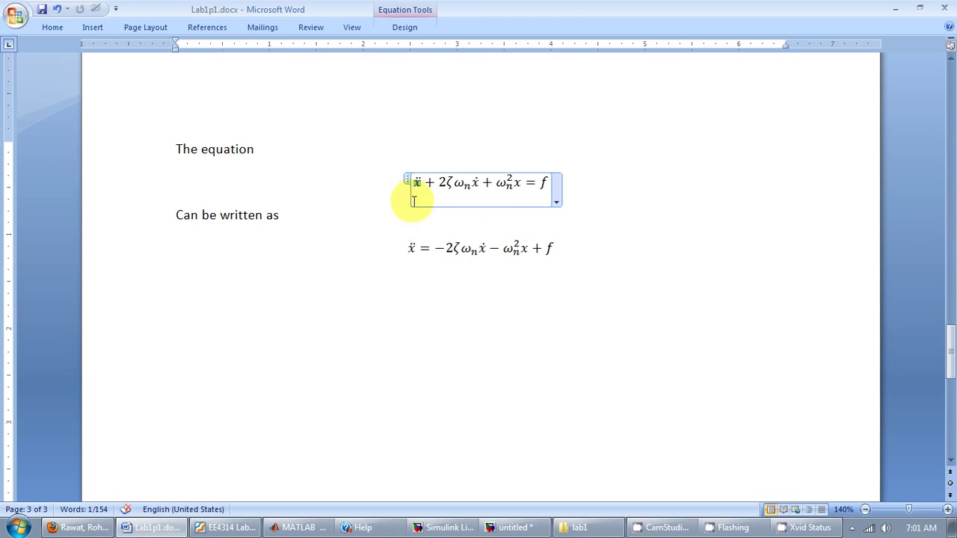
click(502, 527)
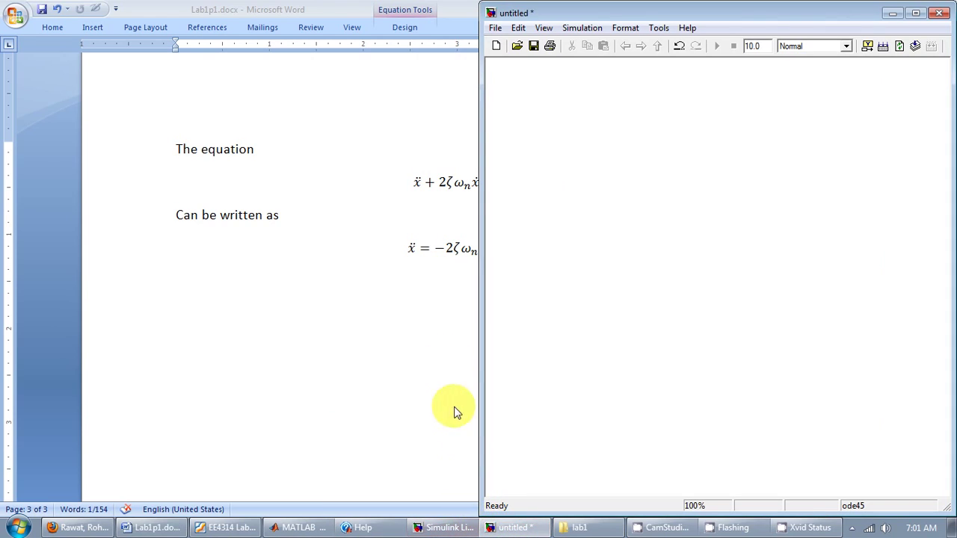
click(453, 258)
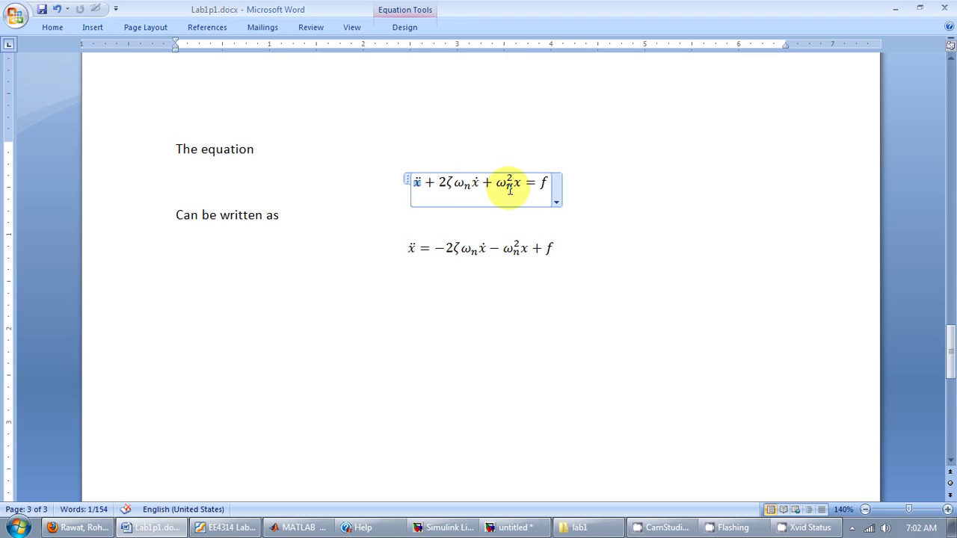
click(513, 528)
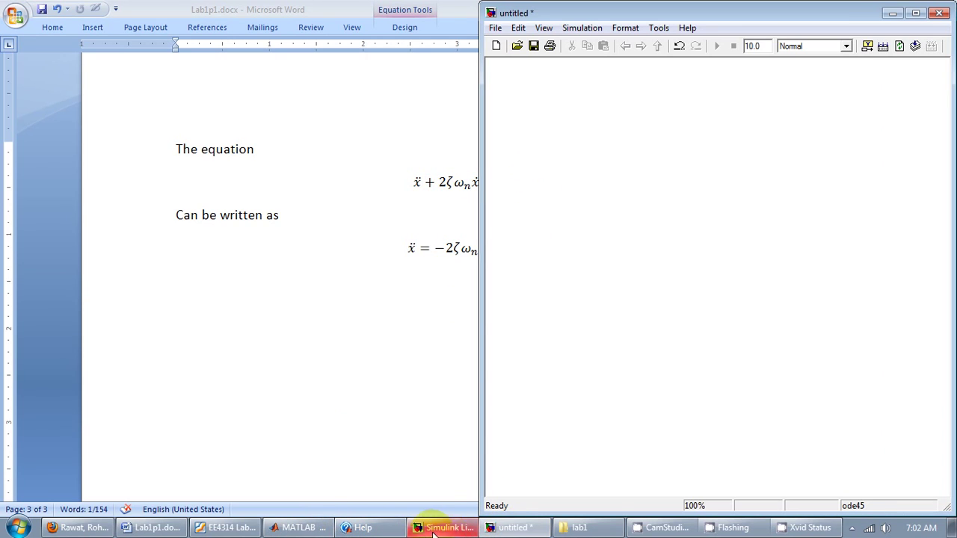
click(463, 530)
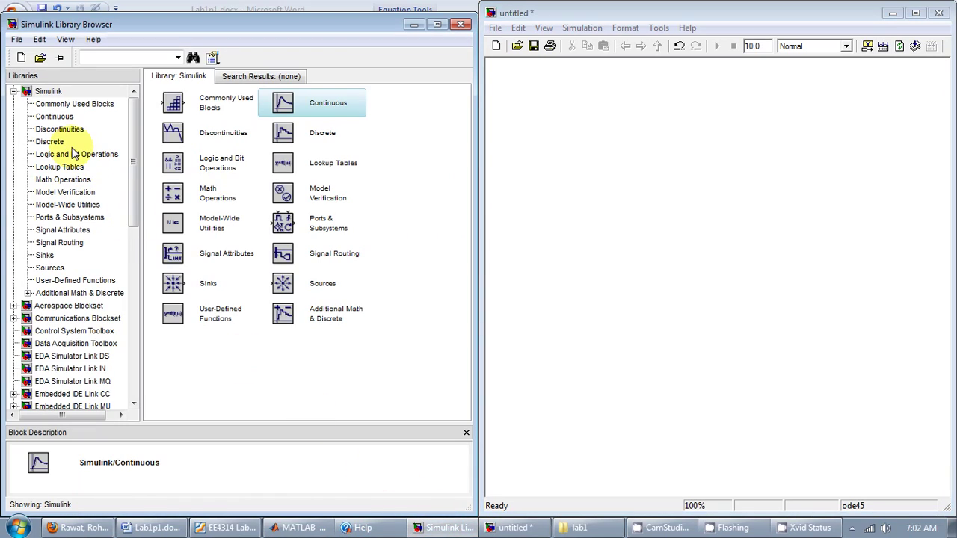
Step: Chain Integrator and Integrator1 from the Continuous library, with open input (xdotdot) and output lines
click(54, 116)
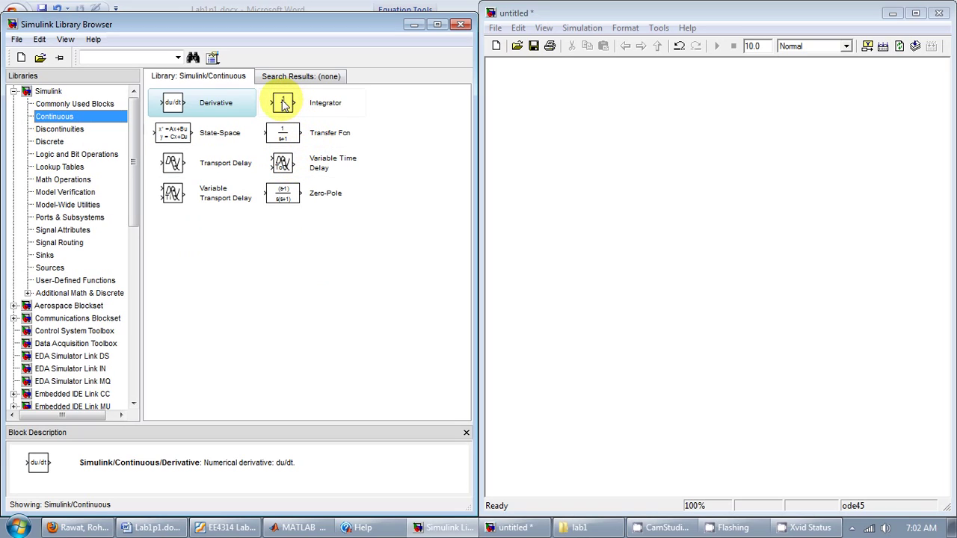
drag(284, 105, 651, 228)
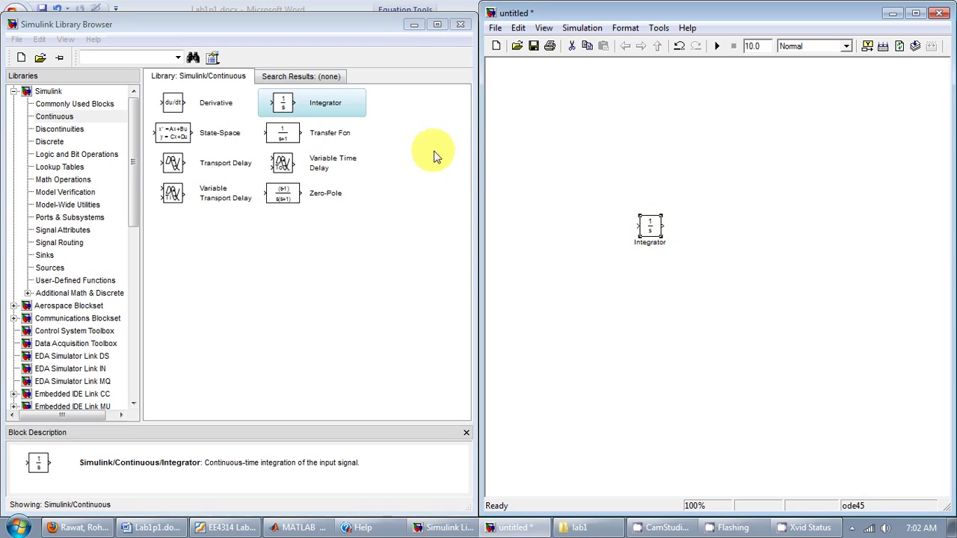
drag(284, 105, 742, 232)
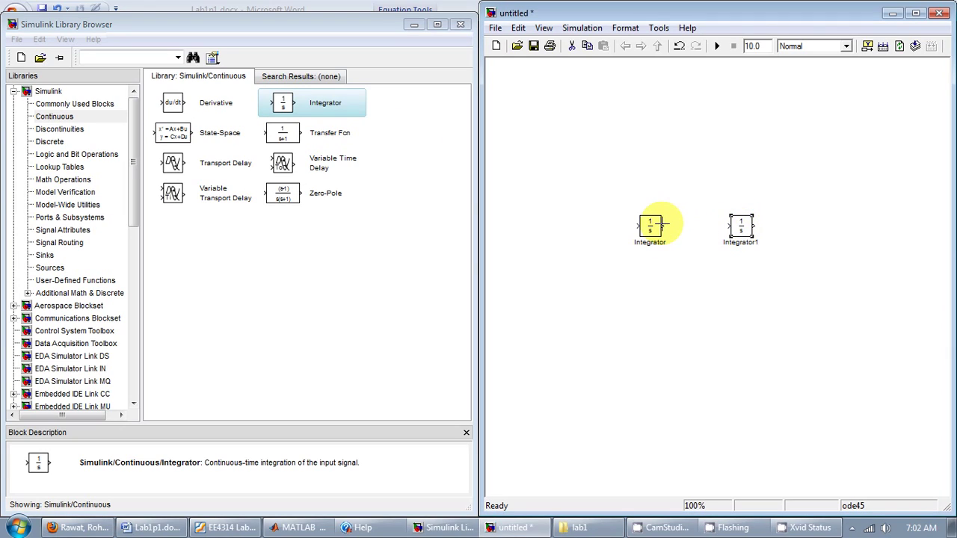
drag(663, 225, 727, 225)
drag(635, 225, 593, 225)
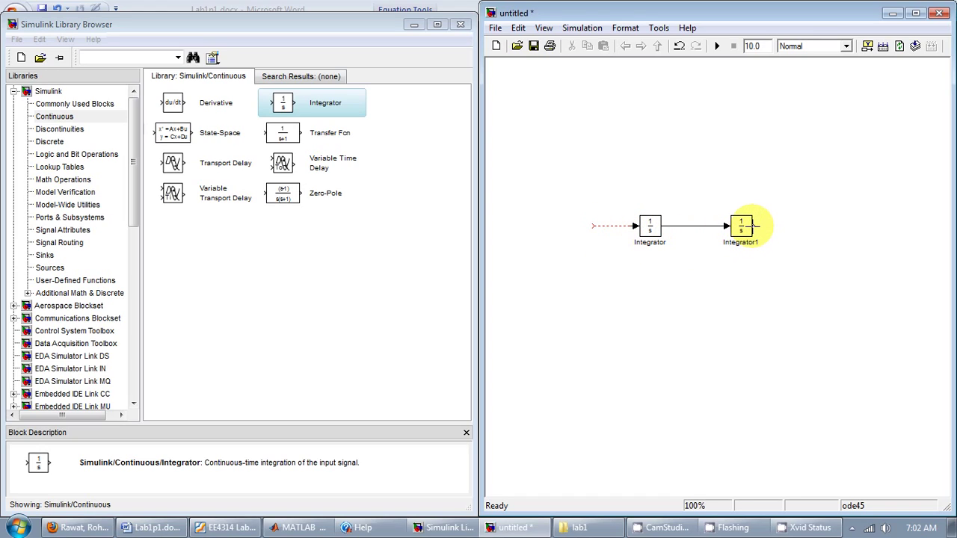
drag(755, 225, 786, 225)
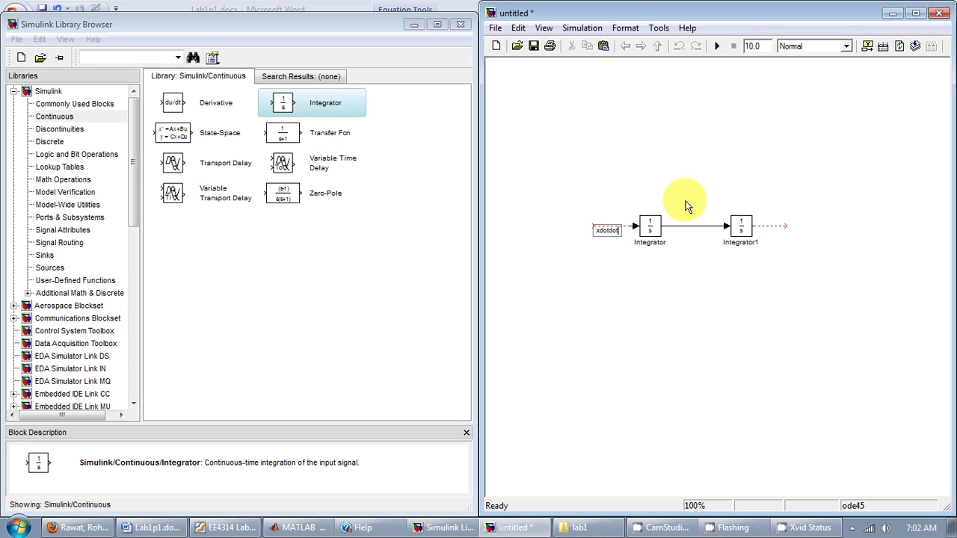
Step: Label the middle line xdot and the output line x, nudge Integrator1 left, and return to Word
click(679, 226)
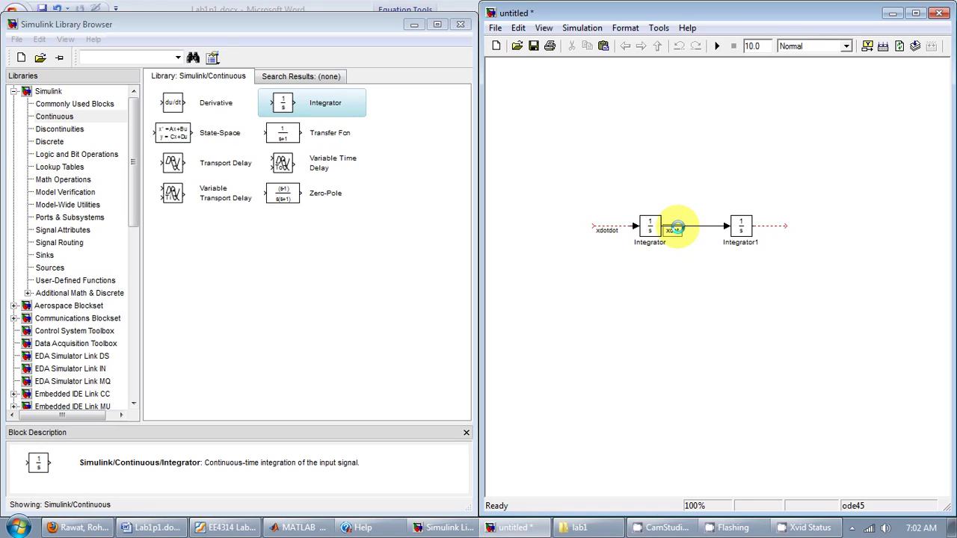
click(741, 227)
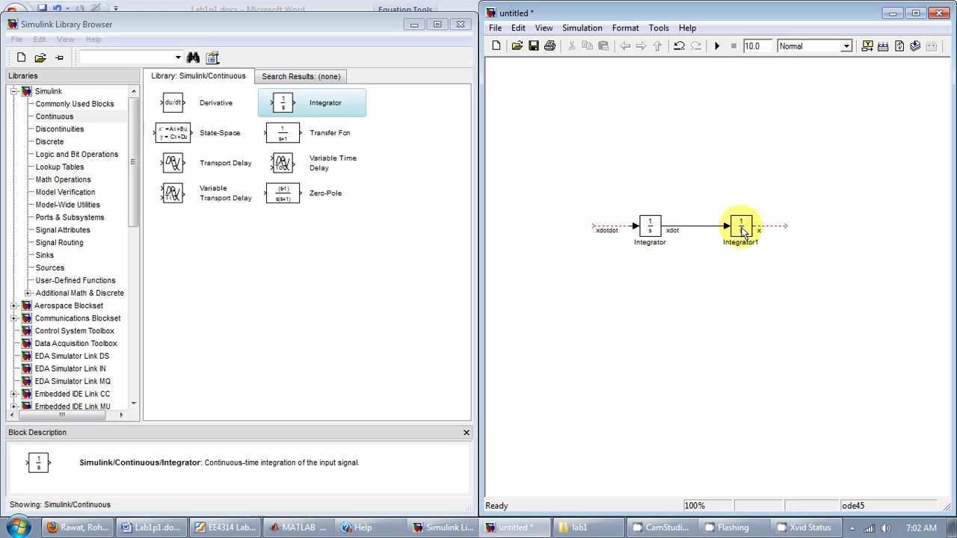
drag(740, 226, 726, 229)
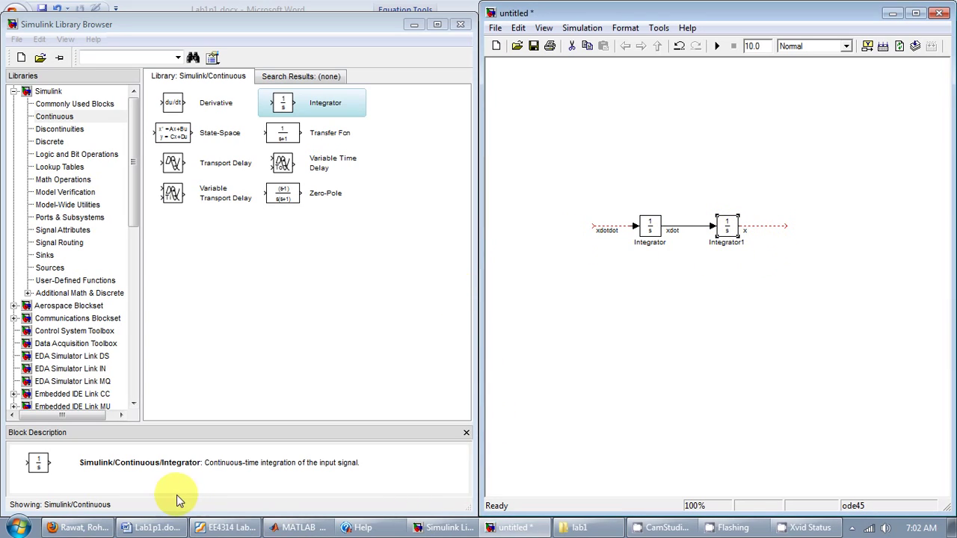
click(150, 527)
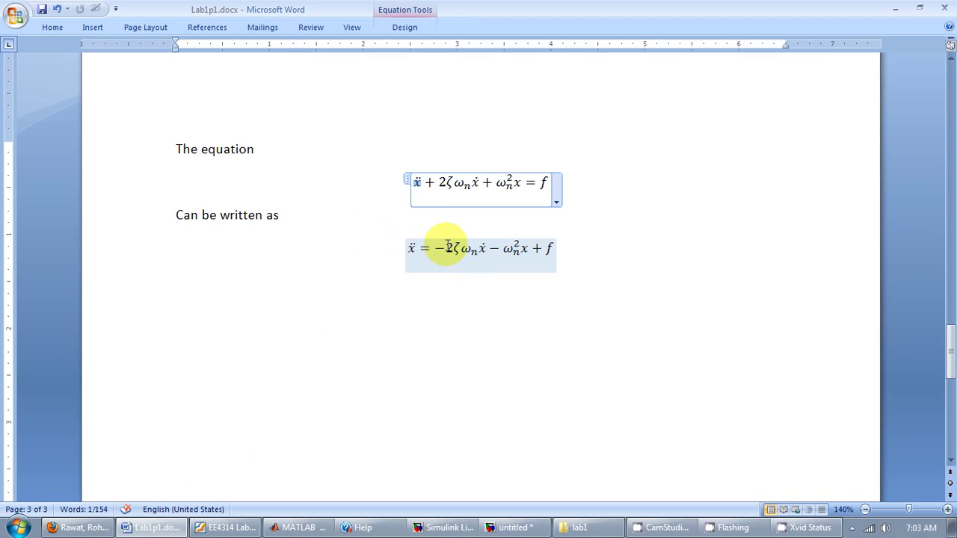
Step: Replace 2ζωₙ with 32 and ωₙ² with 64 in the second equation, then return to the Simulink model
drag(447, 249, 482, 249)
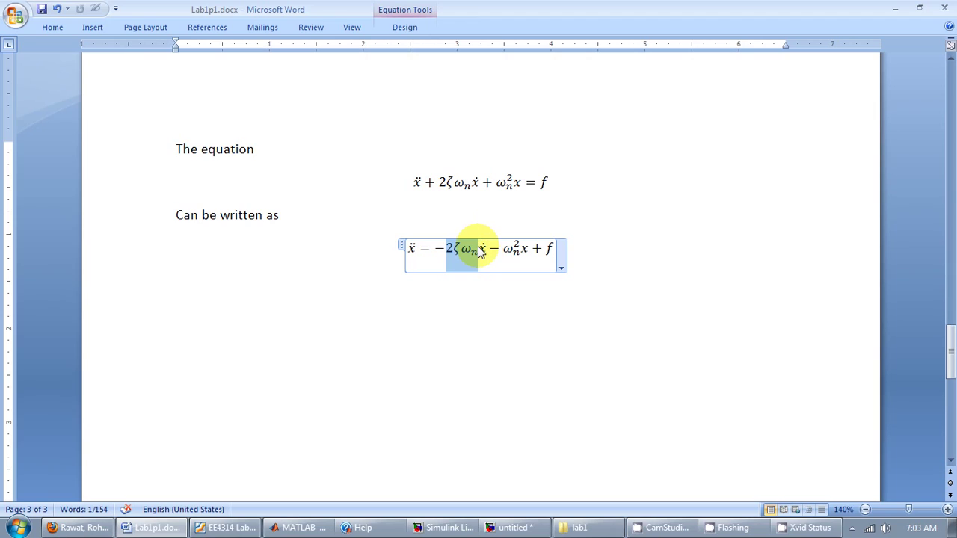
text(32)
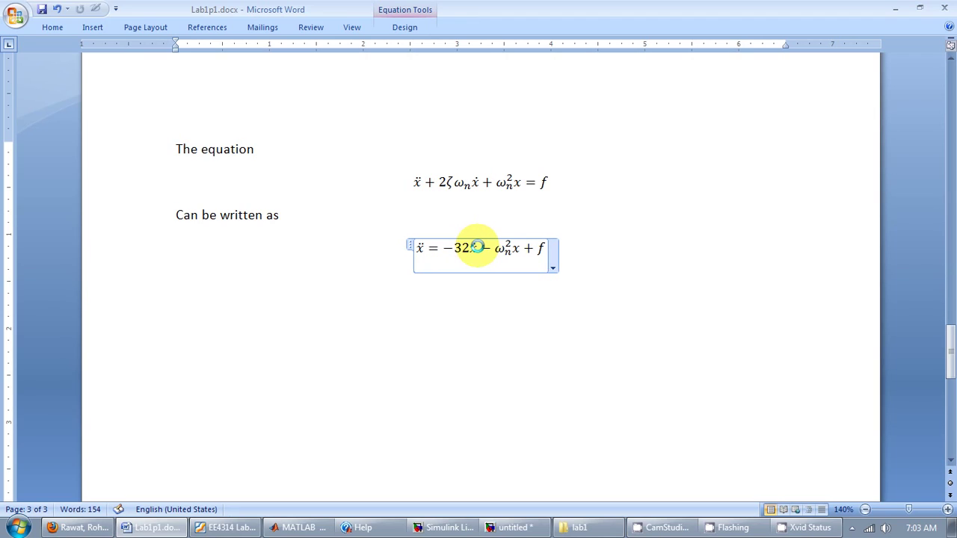
drag(496, 250, 509, 251)
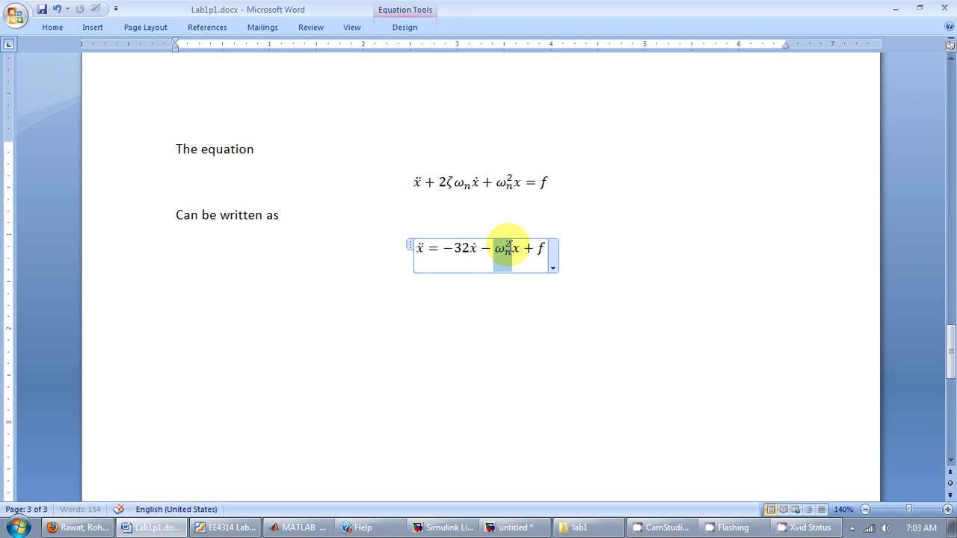
text(64)
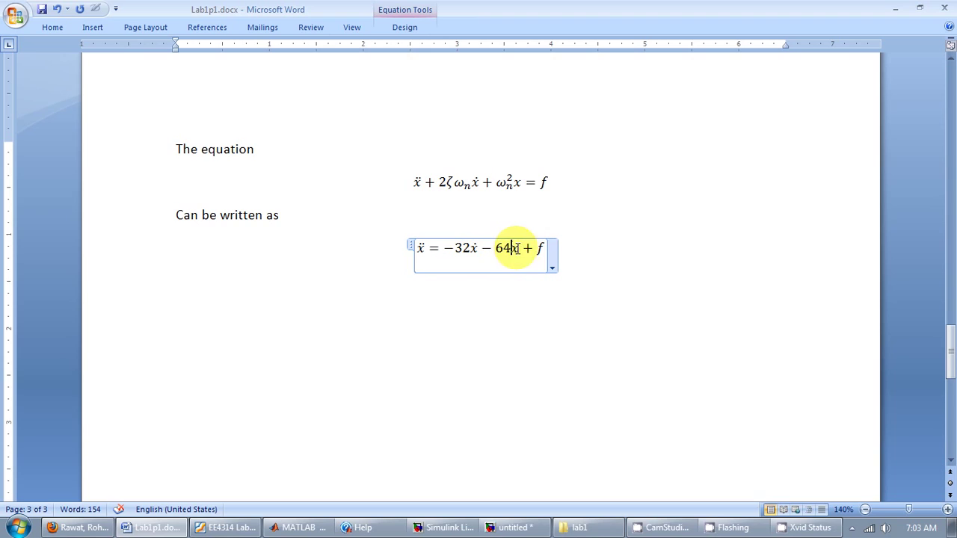
click(514, 528)
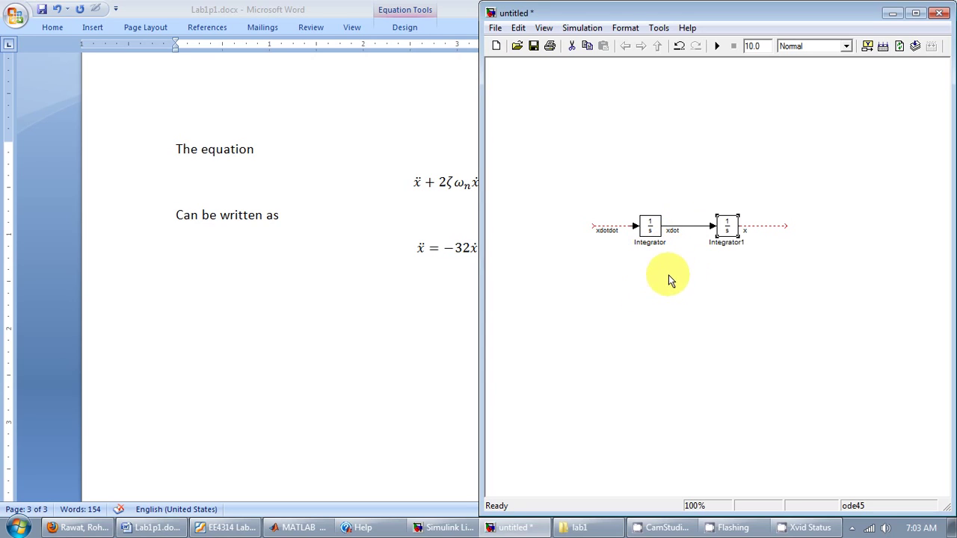
Step: Place a Gain block from Math Operations below the first integrator and flip it to point left
click(440, 524)
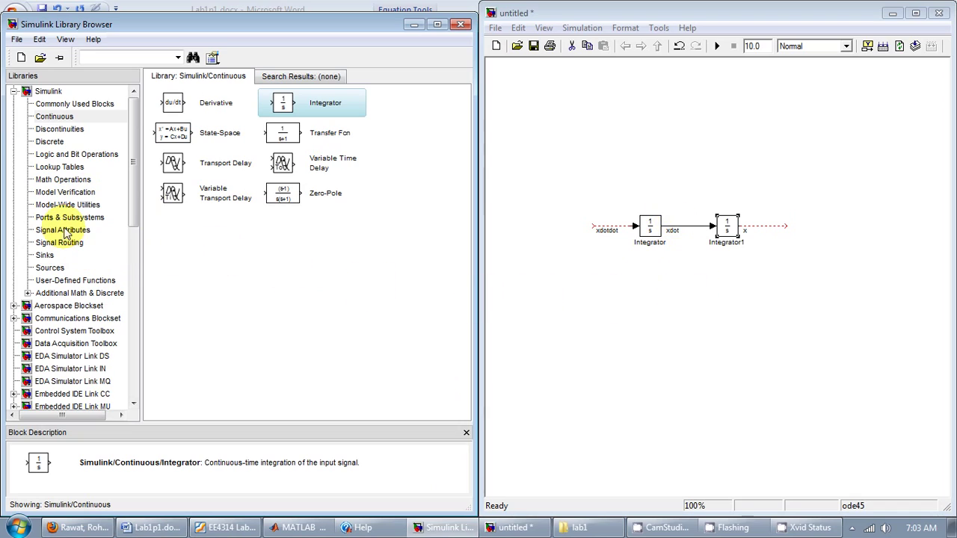
click(63, 179)
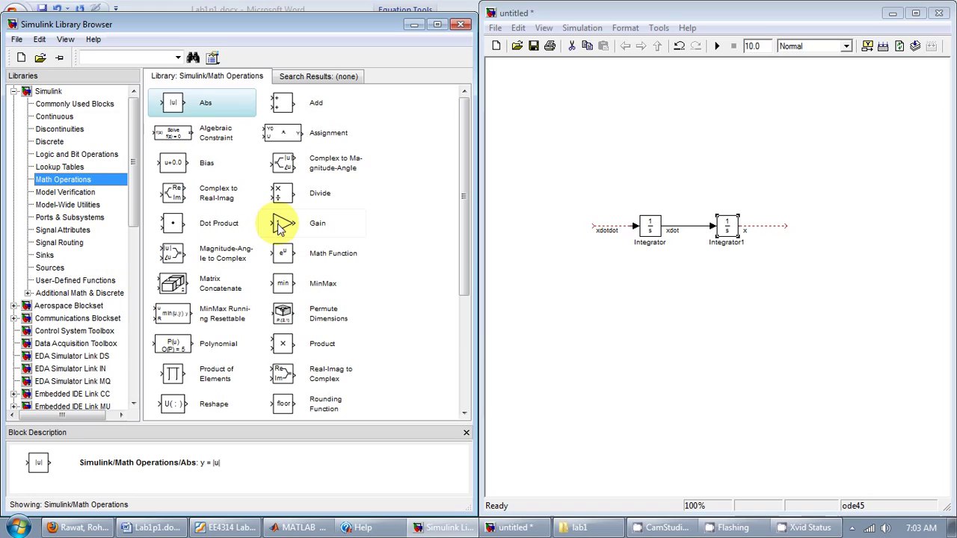
drag(276, 224, 650, 277)
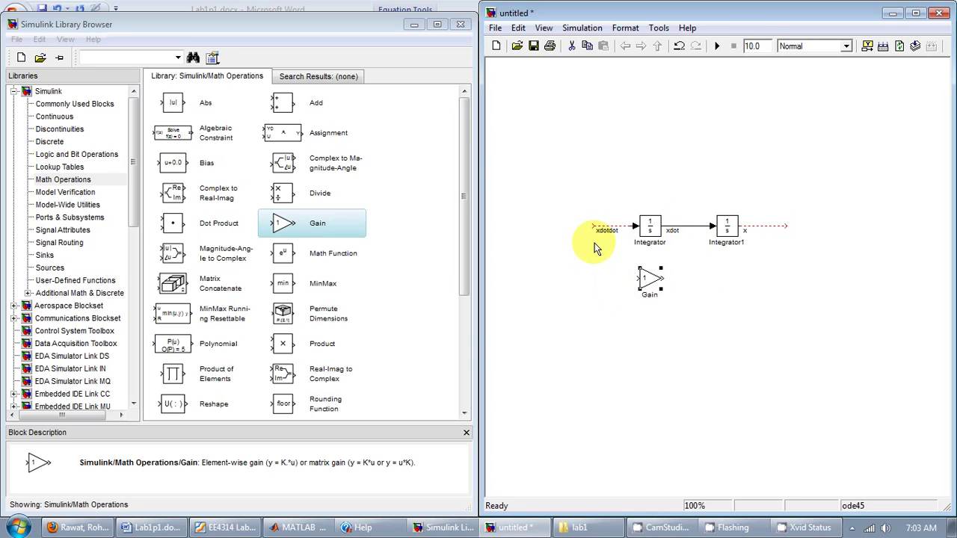
right_click(655, 284)
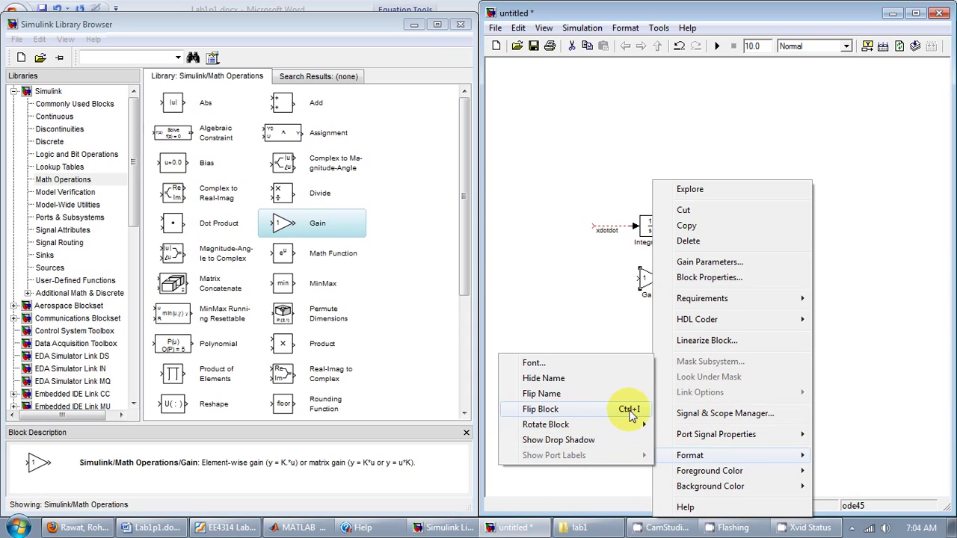
click(630, 415)
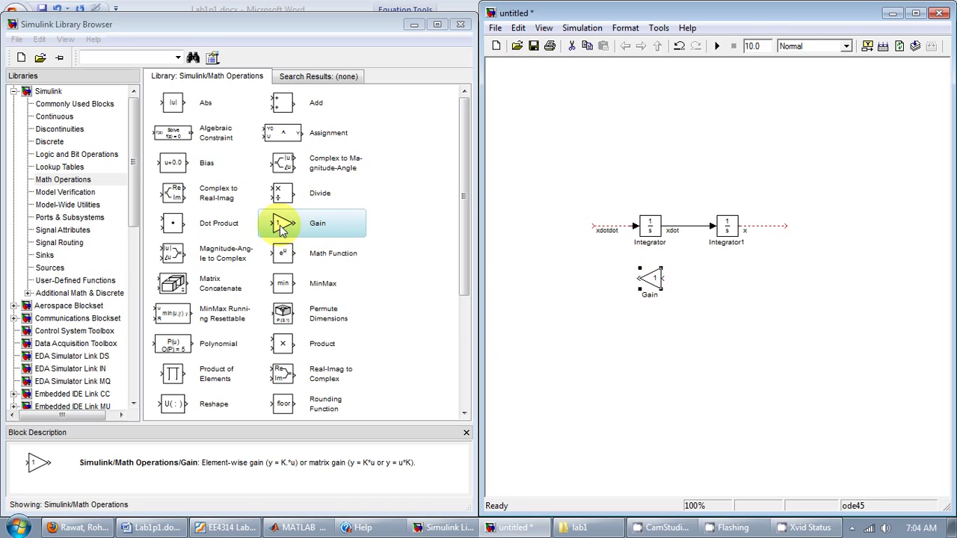
Step: Add Gain1 below the second integrator and branch the xdot line into the first Gain block
drag(350, 237, 729, 280)
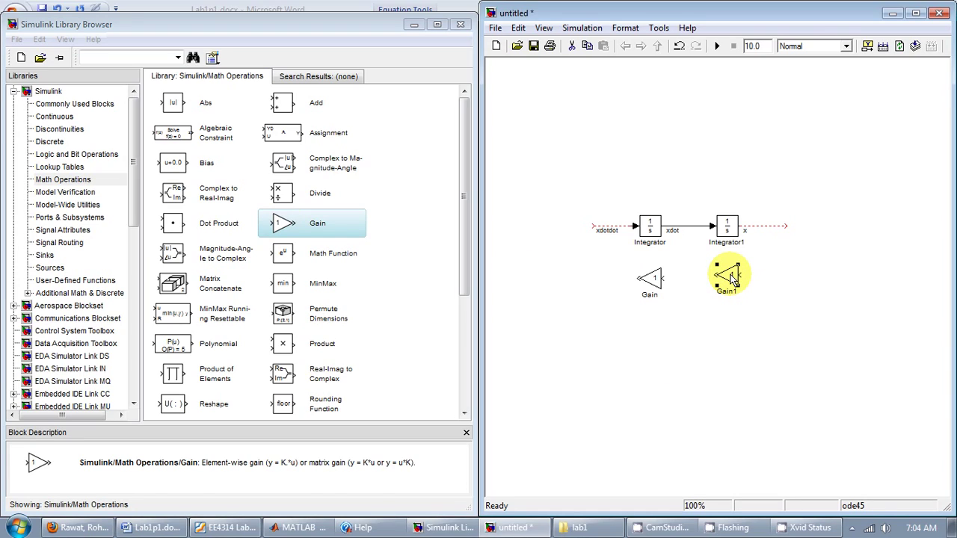
drag(729, 280, 735, 307)
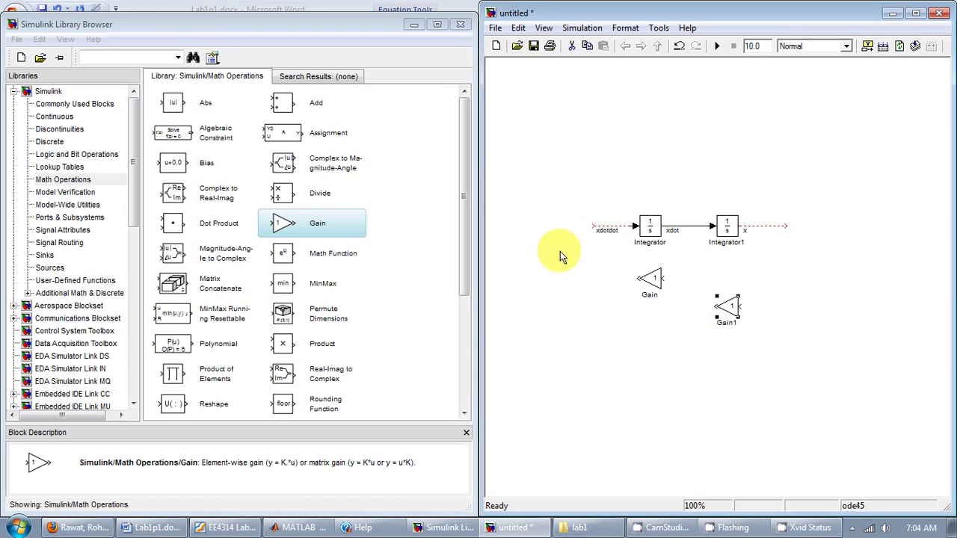
click(686, 226)
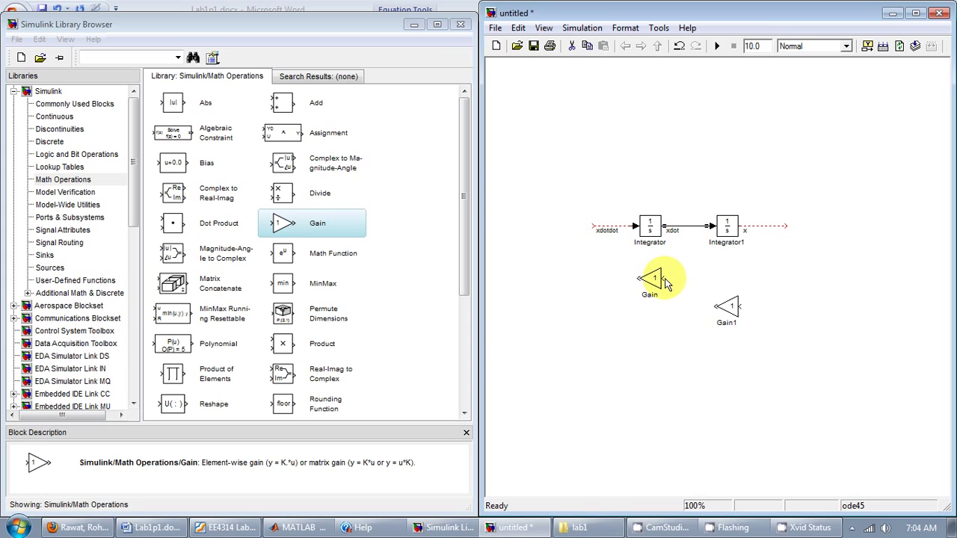
drag(662, 278, 688, 230)
Step: Enter -32 as the Gain parameter of the xdot-fed Gain block and apply it
double_click(651, 279)
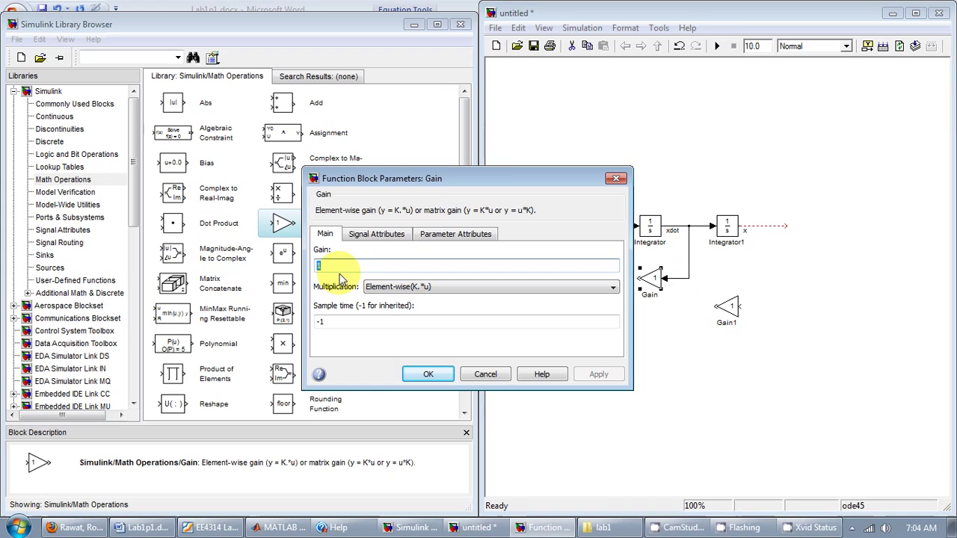
text(-32)
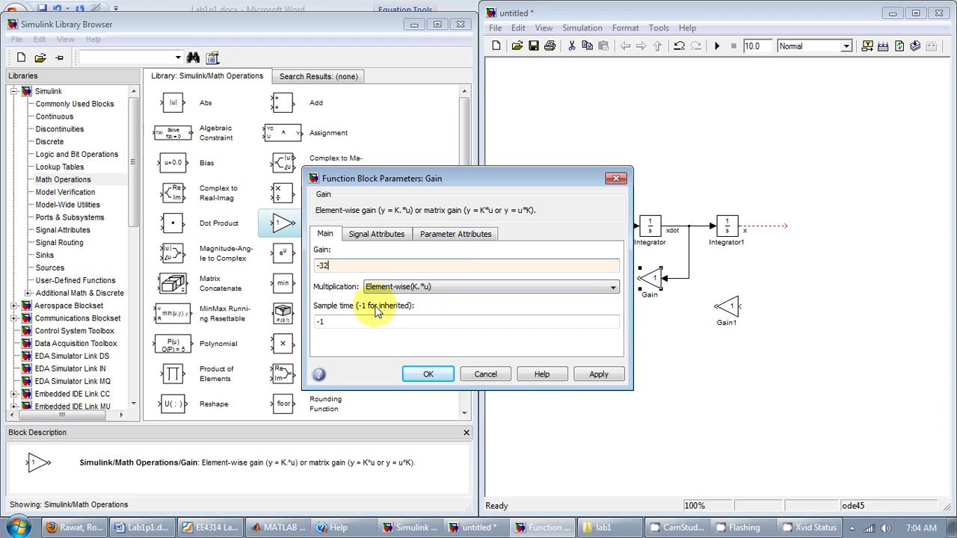
click(321, 322)
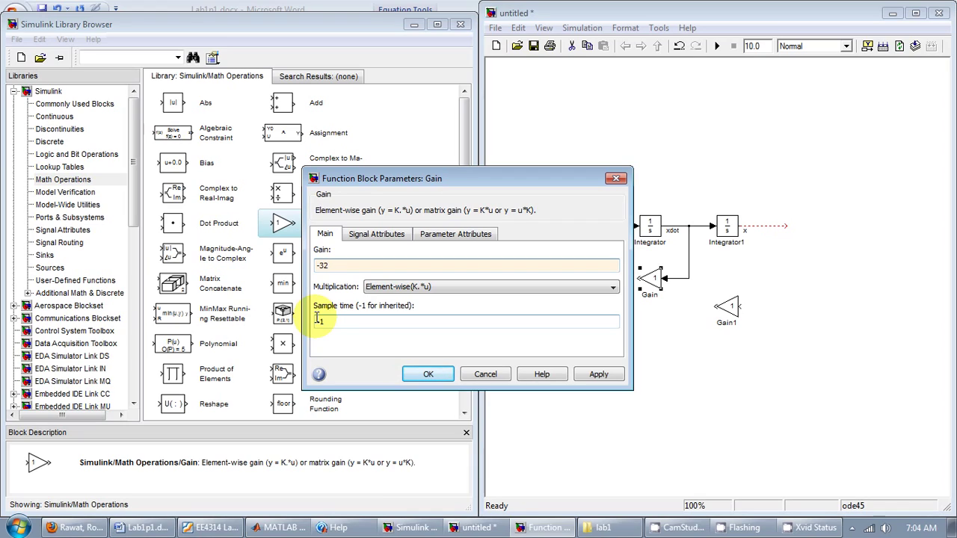
click(428, 373)
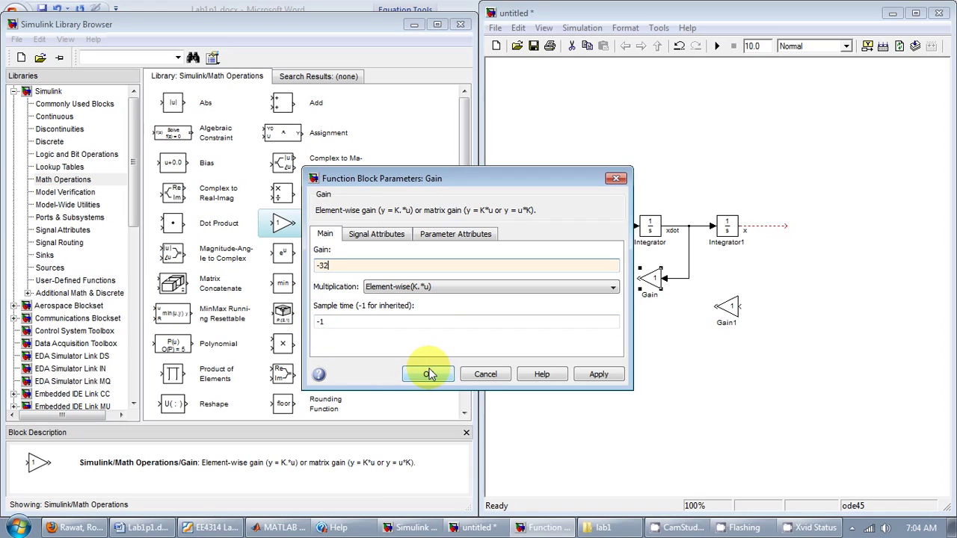
click(429, 374)
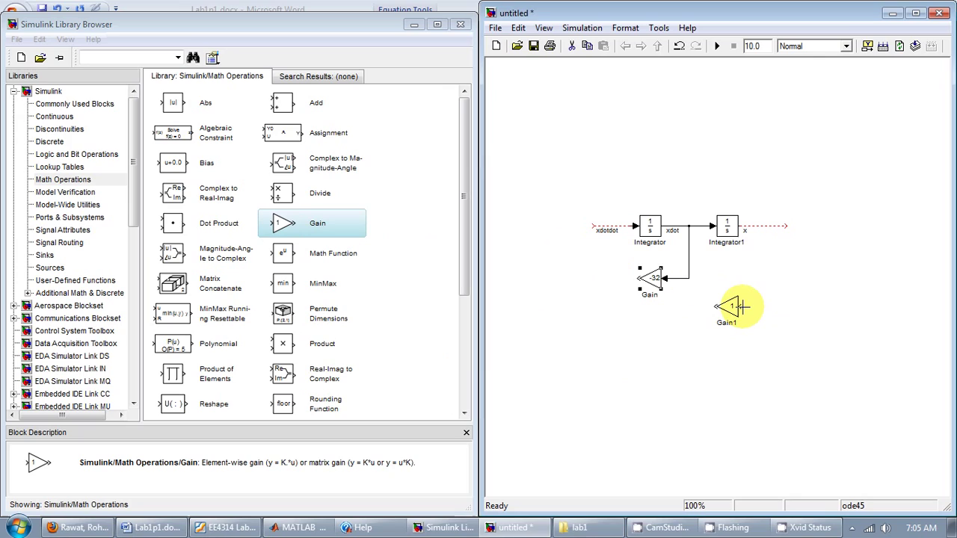
Step: Wire the x line into Gain1's input and give Gain1 a gain value of -64
mouse_move(742, 307)
mouse_down()
mouse_move(765, 262)
mouse_move(766, 231)
mouse_up()
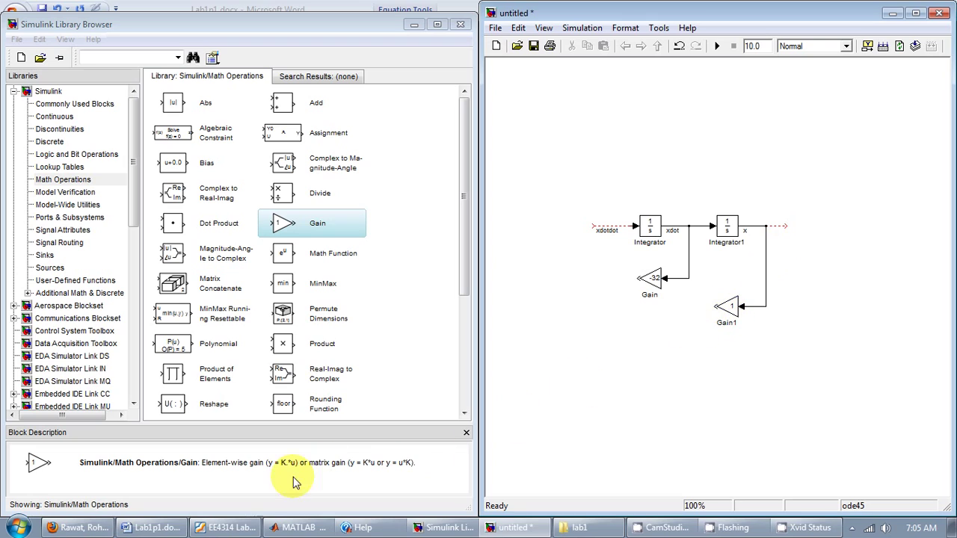
click(157, 527)
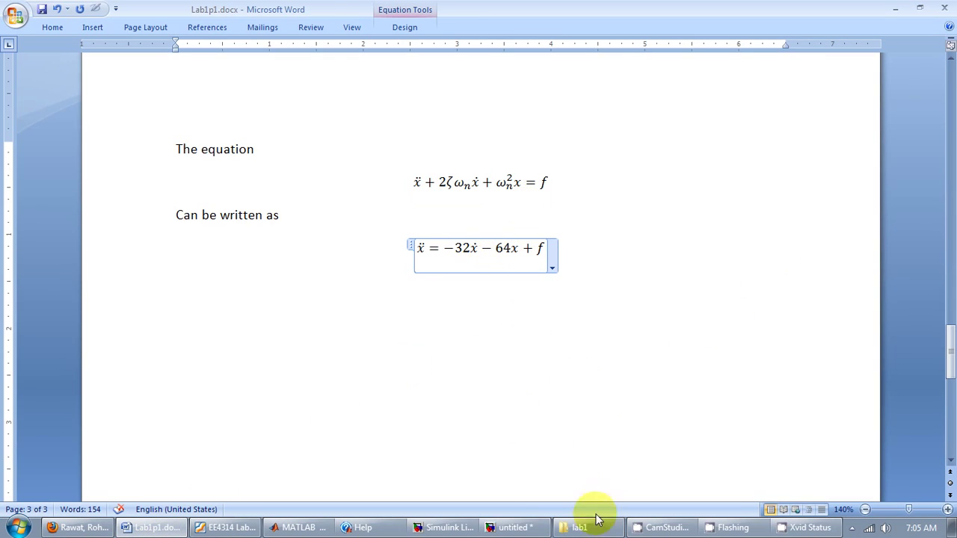
click(512, 527)
double_click(728, 310)
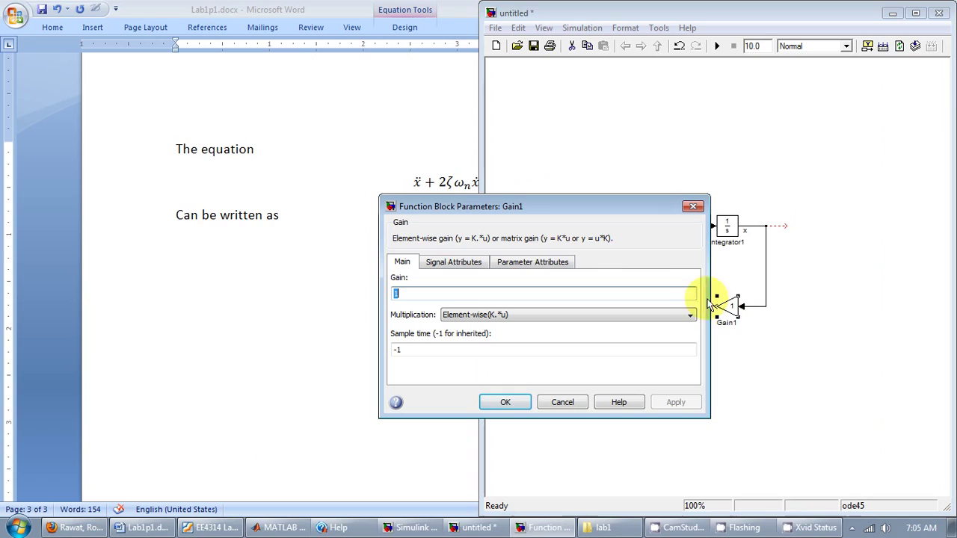
text(-64)
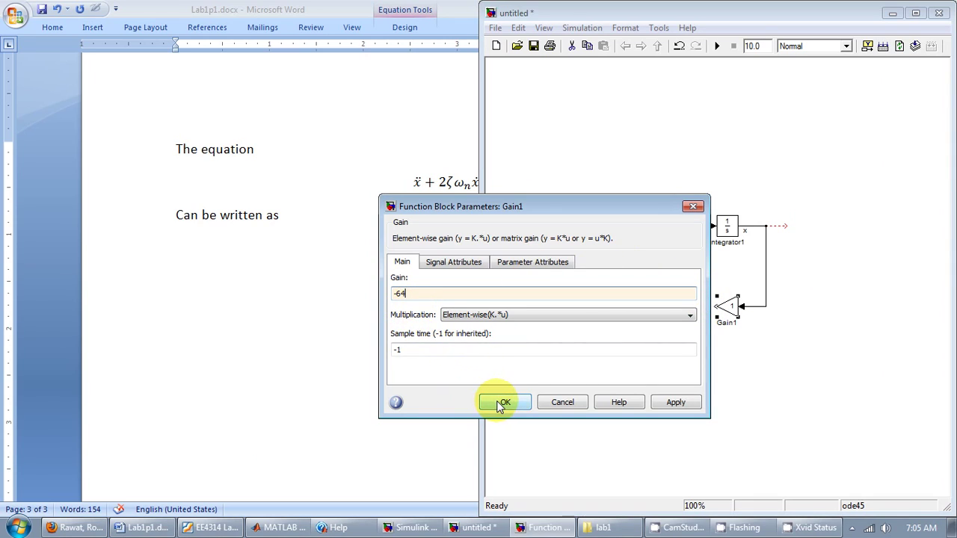
click(502, 402)
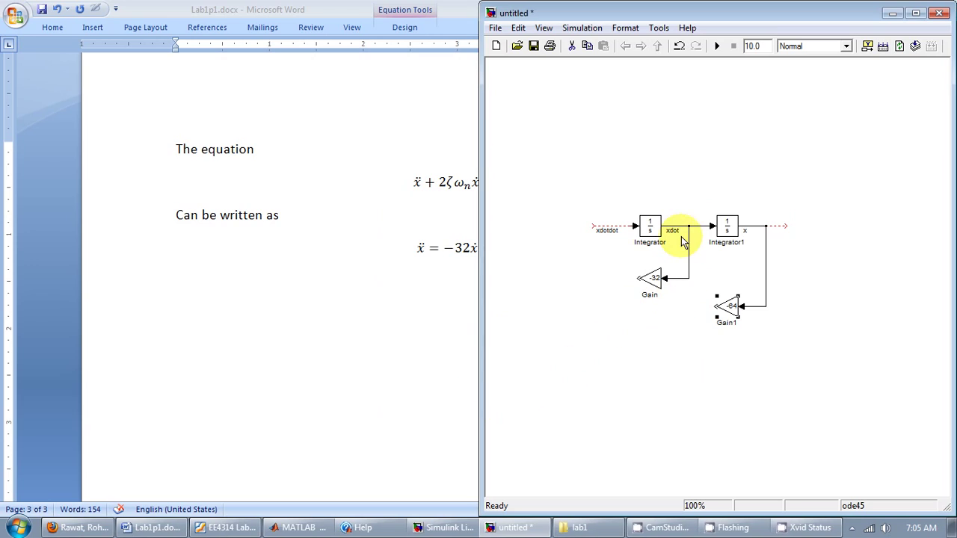
Step: Find the Sum block among the Math Operations library blocks
click(423, 261)
click(508, 253)
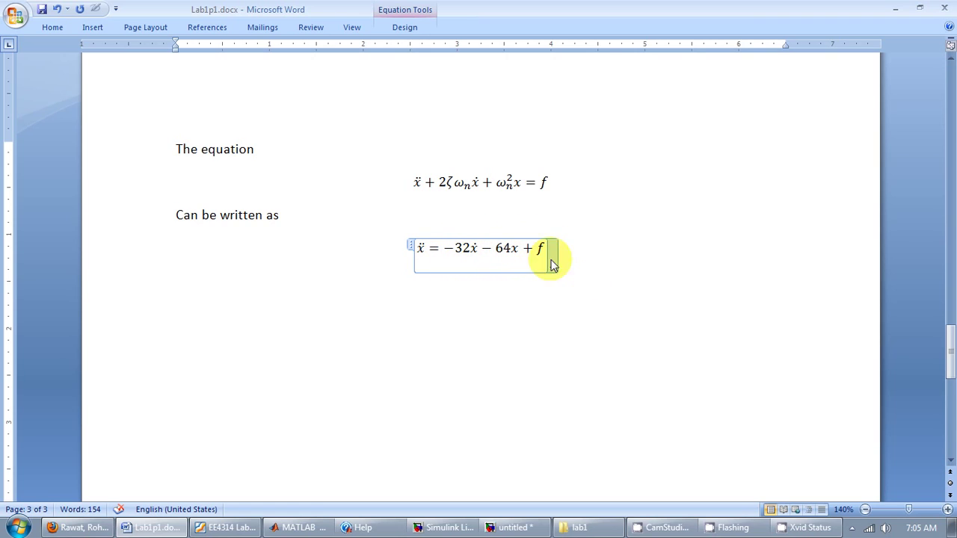
click(515, 528)
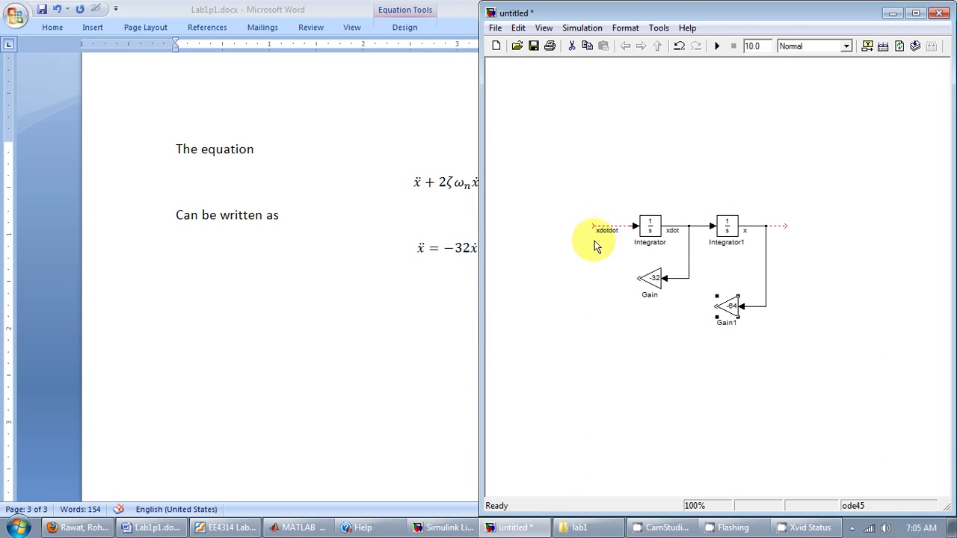
click(445, 527)
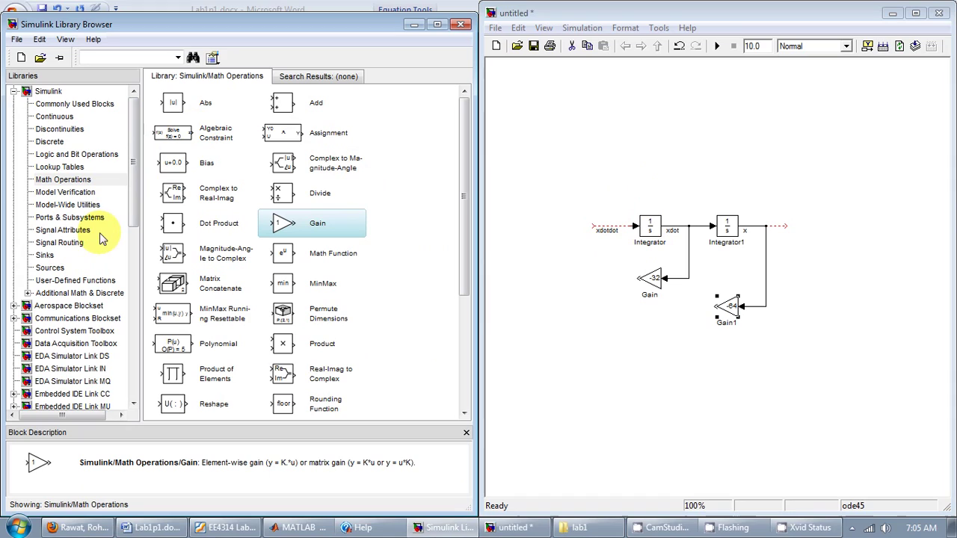
click(55, 180)
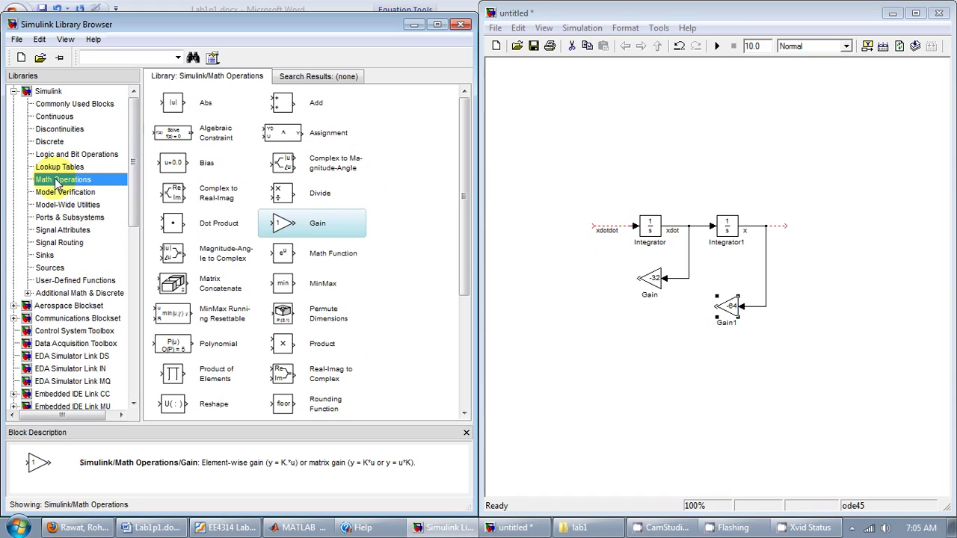
click(288, 107)
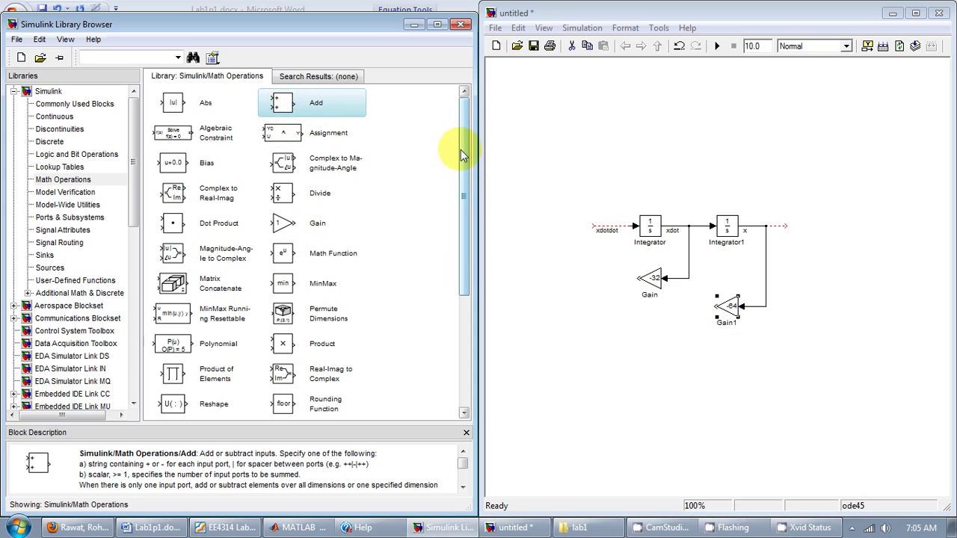
drag(461, 150, 479, 262)
click(286, 326)
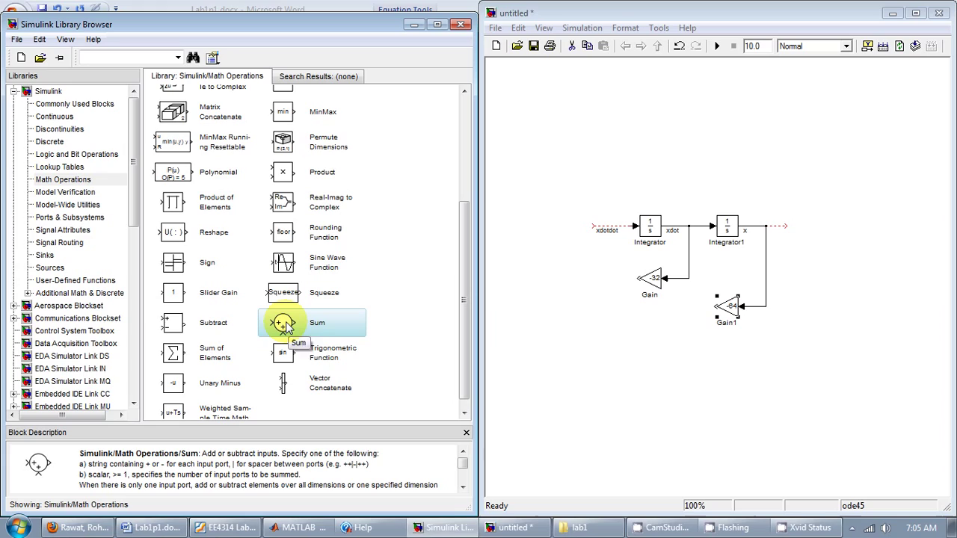
Step: Place the Sum on the xdotdot line and wire the -32 and -64 gain outputs into it
drag(286, 326, 569, 226)
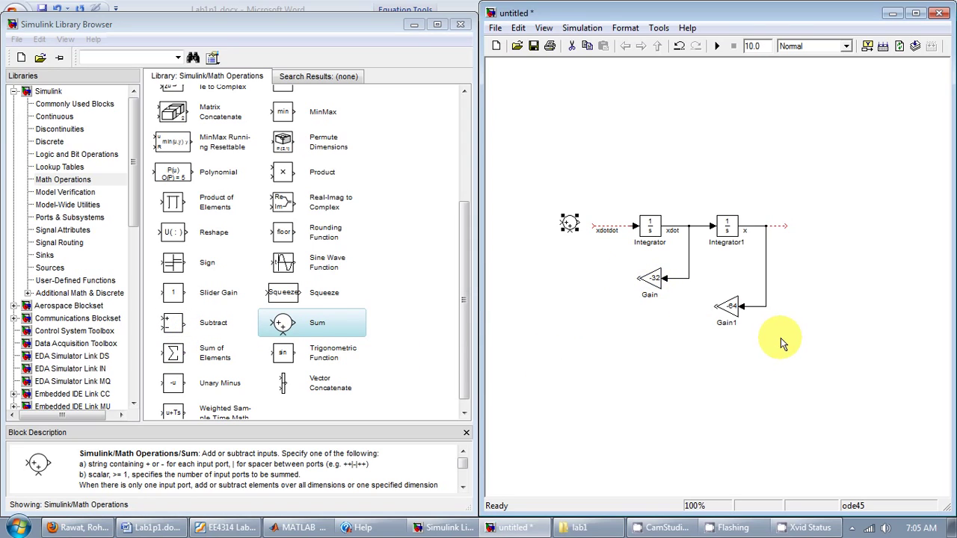
drag(569, 224, 577, 227)
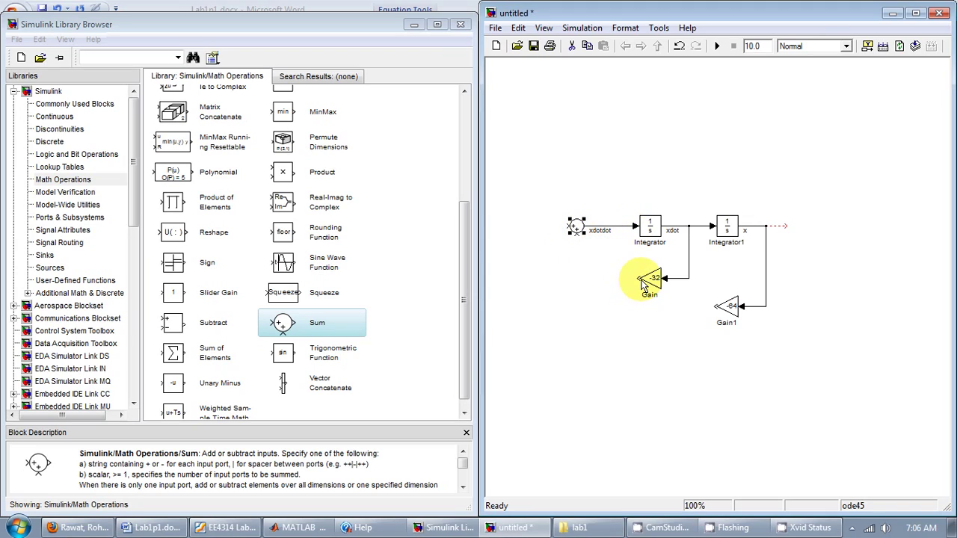
drag(637, 278, 576, 237)
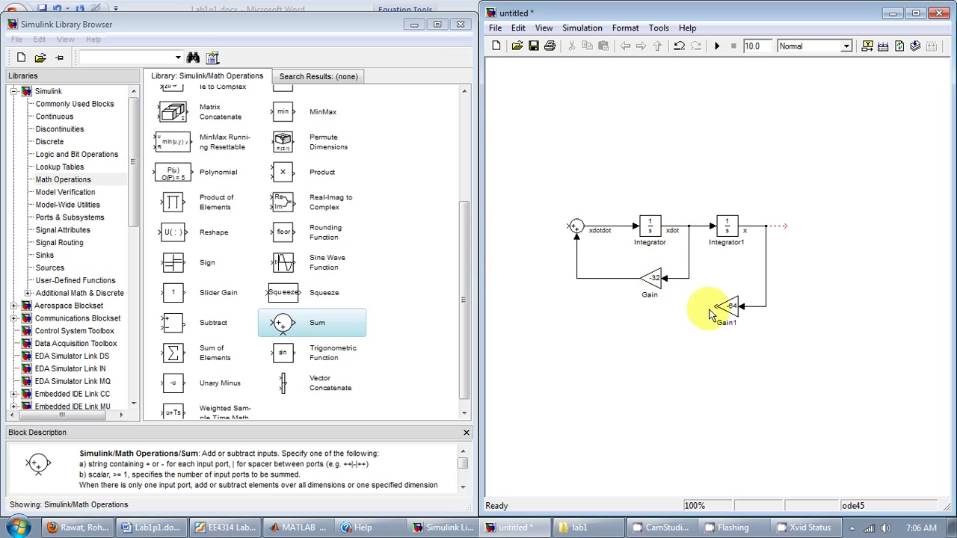
drag(712, 306, 570, 228)
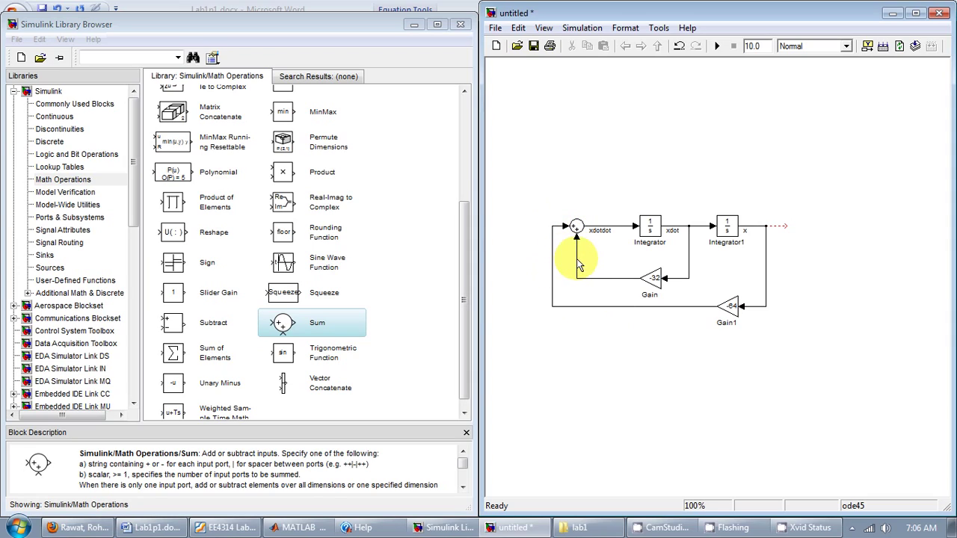
Step: Select the equation text up to 64x in the Word document for editing
click(127, 525)
drag(420, 247, 546, 249)
click(536, 248)
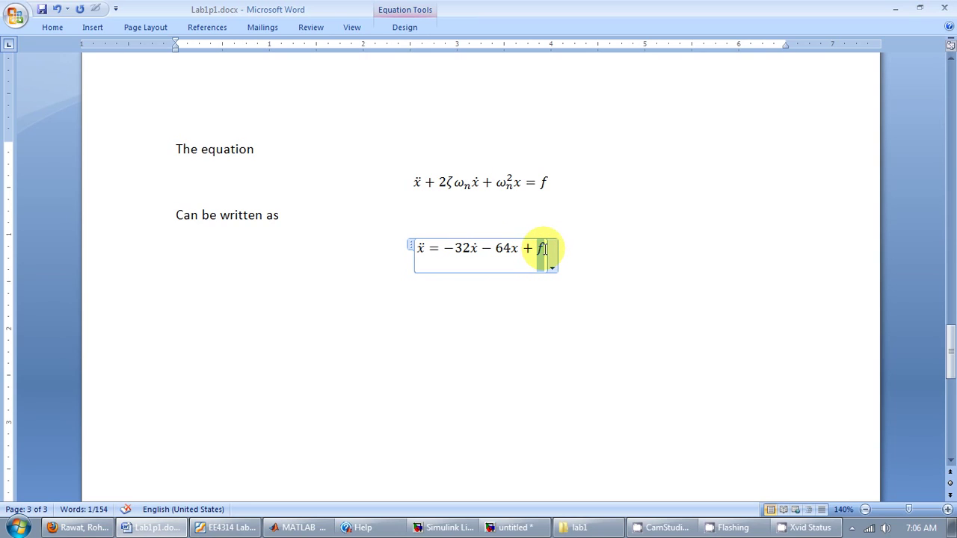
Step: Widen the model window and shift the whole feedback diagram to the right
click(508, 526)
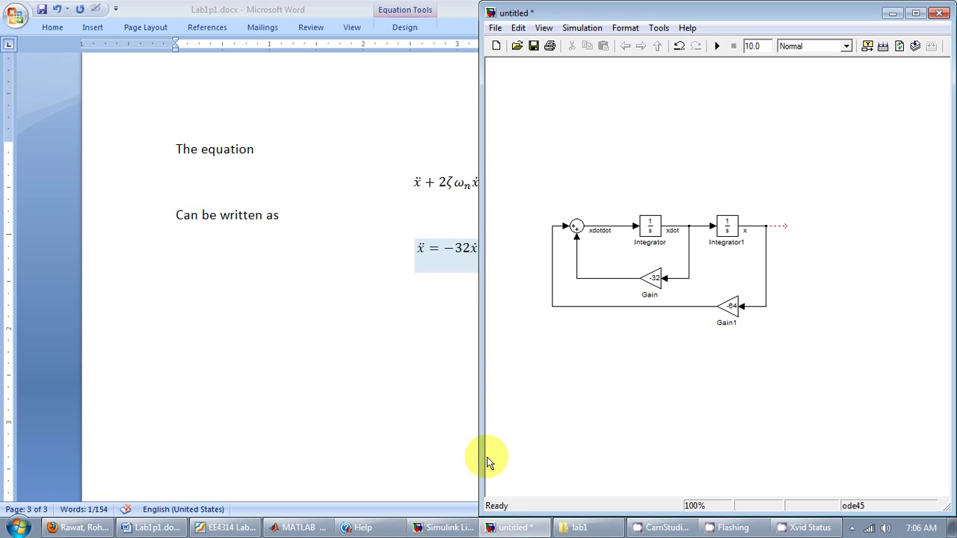
drag(482, 457, 453, 456)
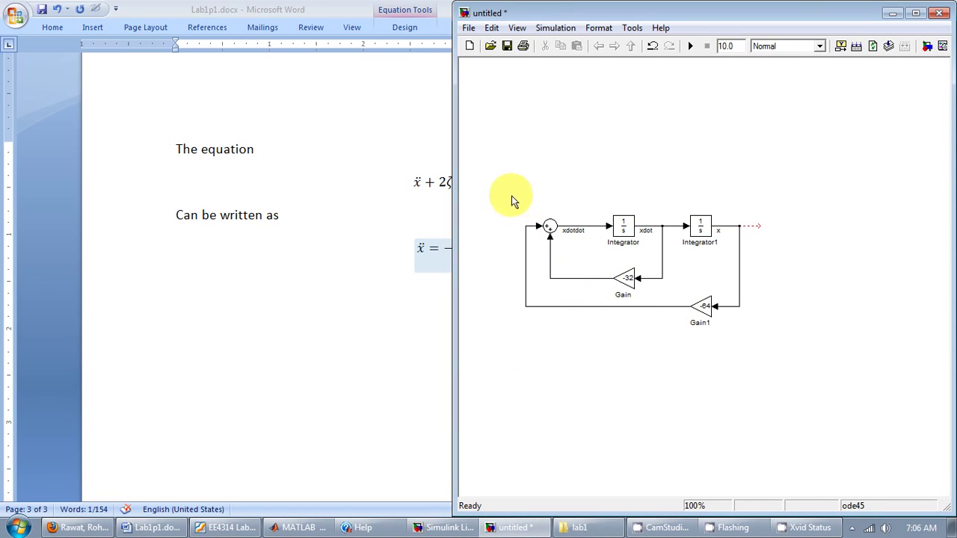
drag(513, 199, 742, 334)
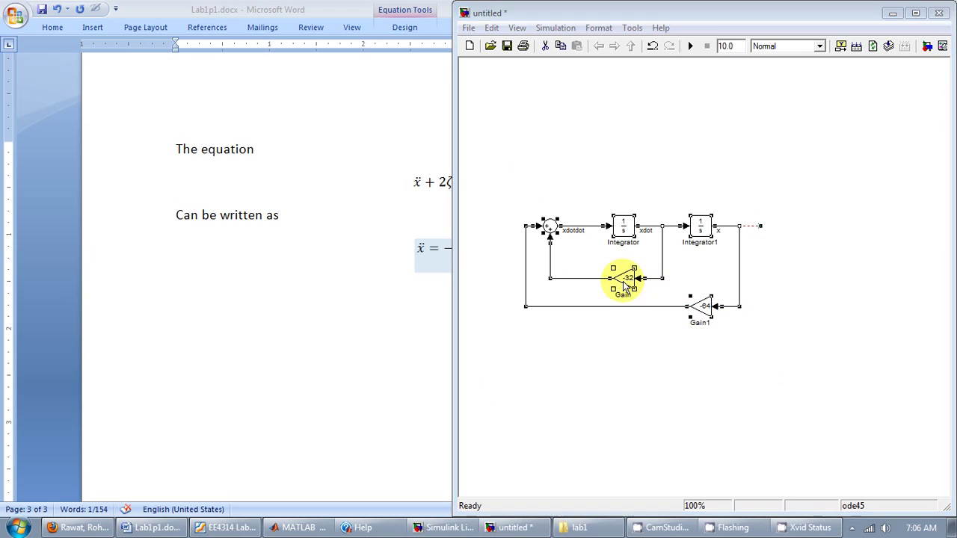
drag(620, 277, 724, 281)
click(667, 365)
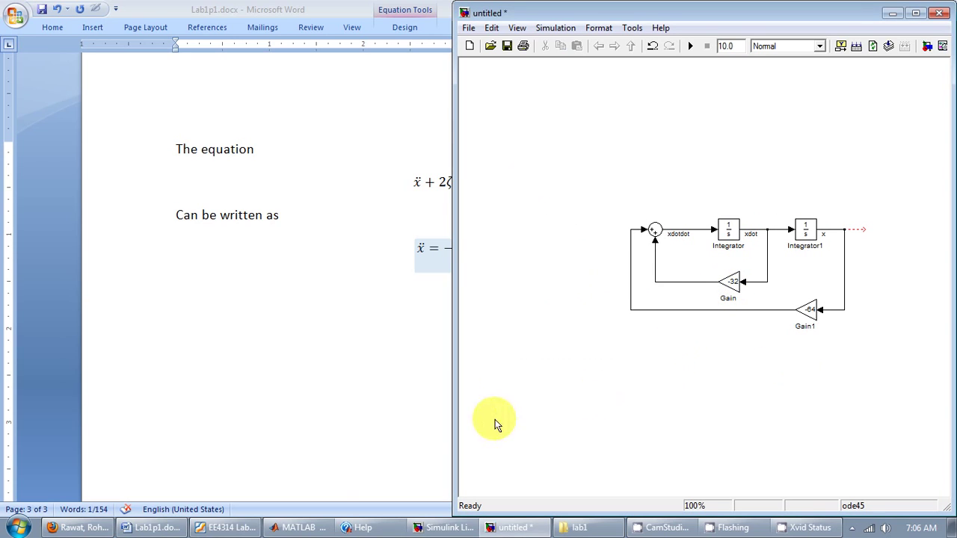
Step: Add a Sine Wave block from Sources to the left of the diagram
click(447, 528)
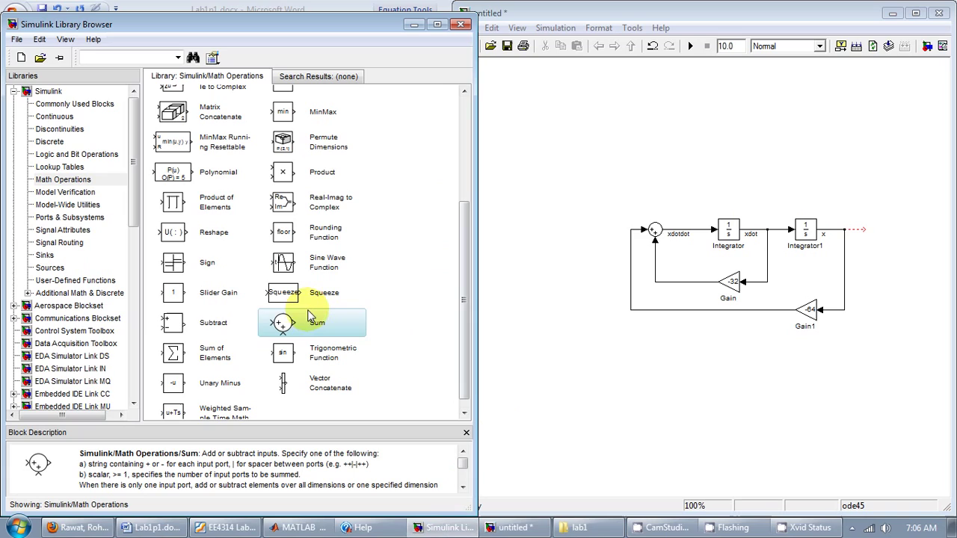
click(51, 268)
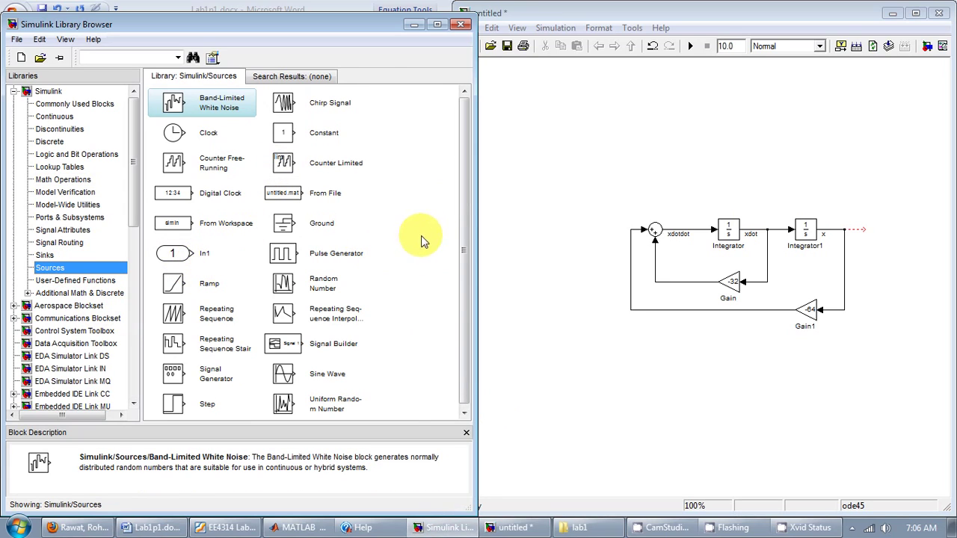
drag(463, 251, 464, 256)
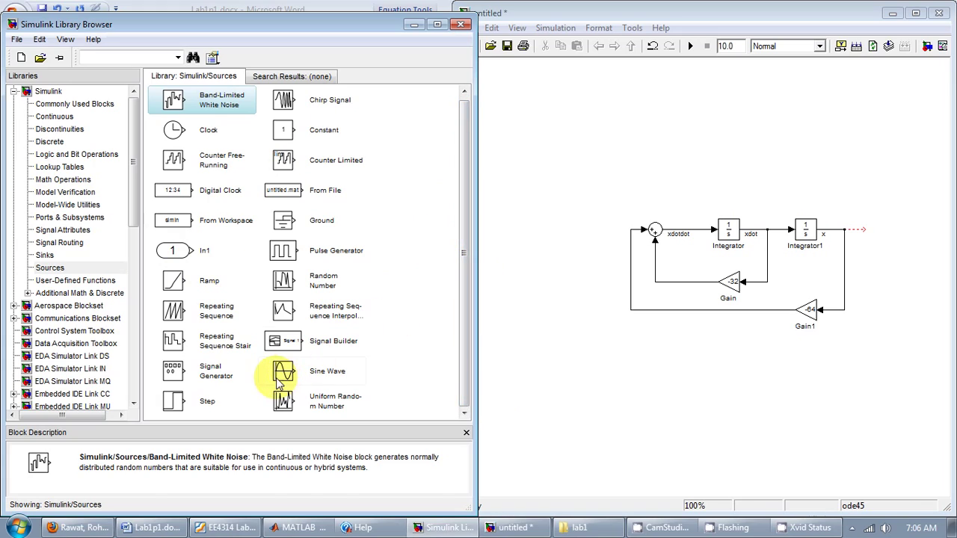
drag(281, 372, 528, 189)
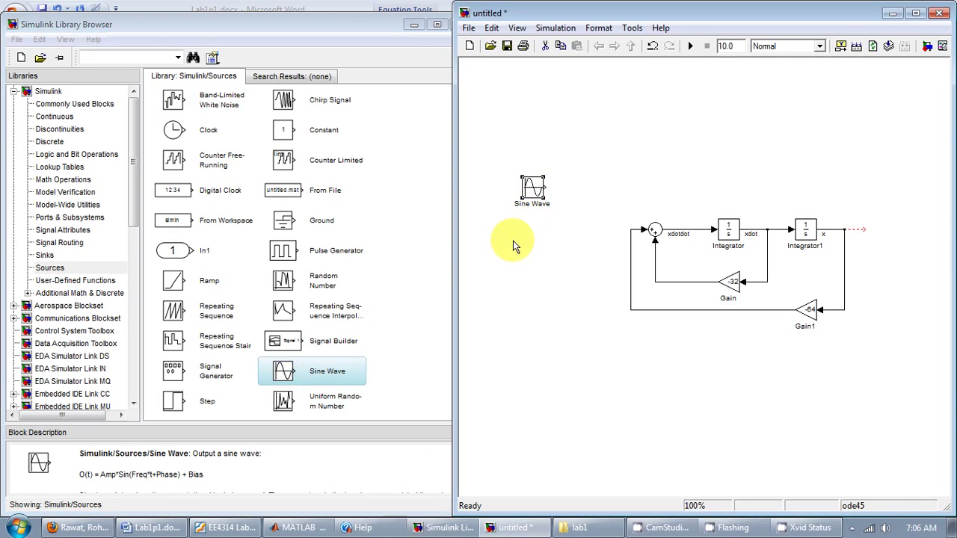
Step: Change the Sum block's list of signs from |++ to |+++
double_click(655, 232)
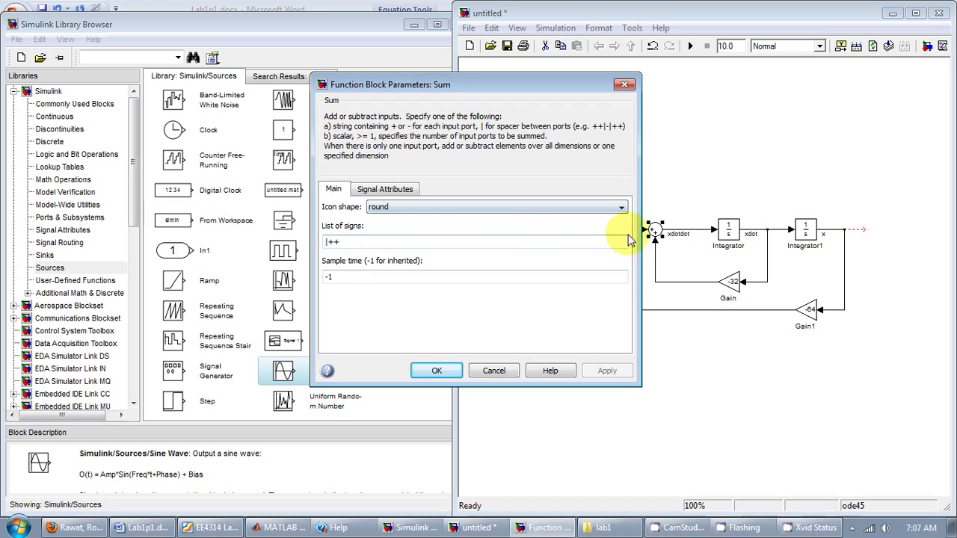
drag(319, 243, 358, 243)
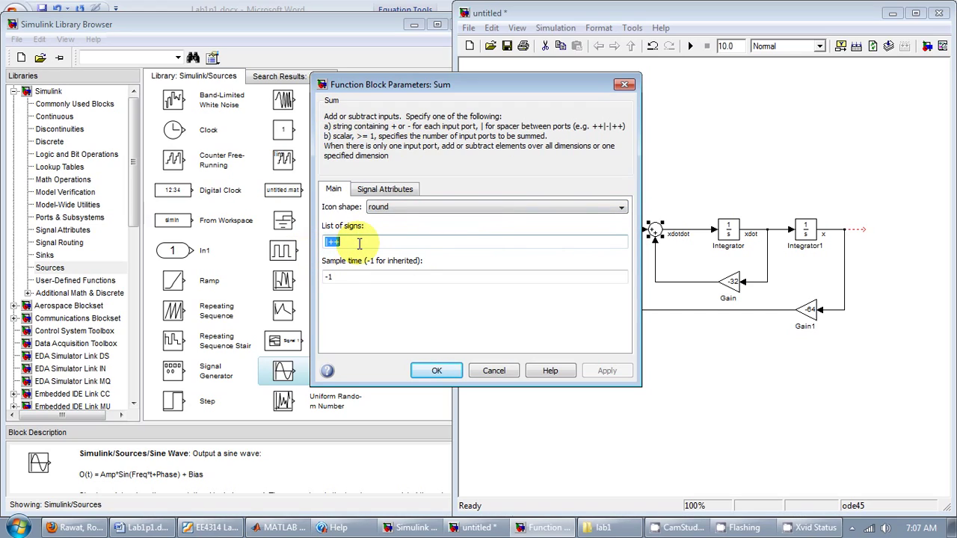
text(+)
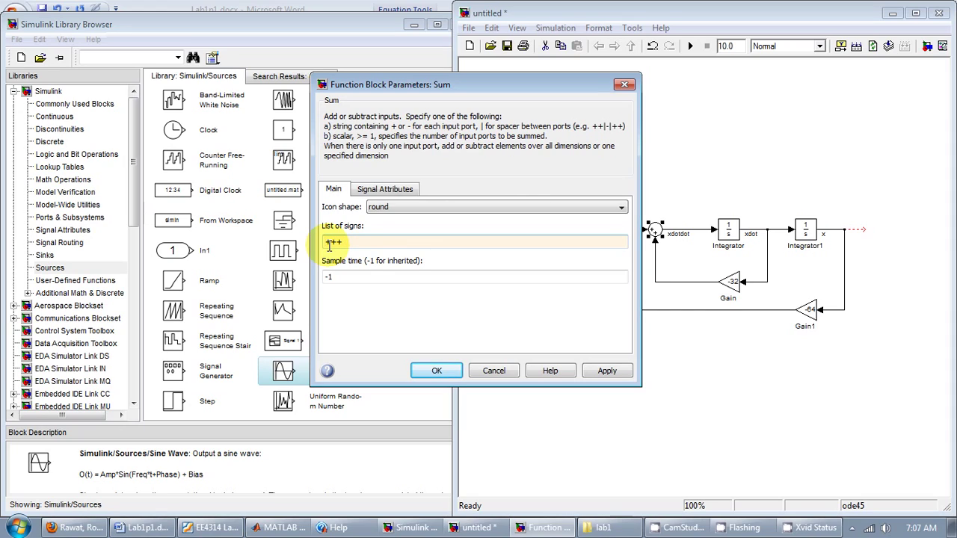
click(437, 370)
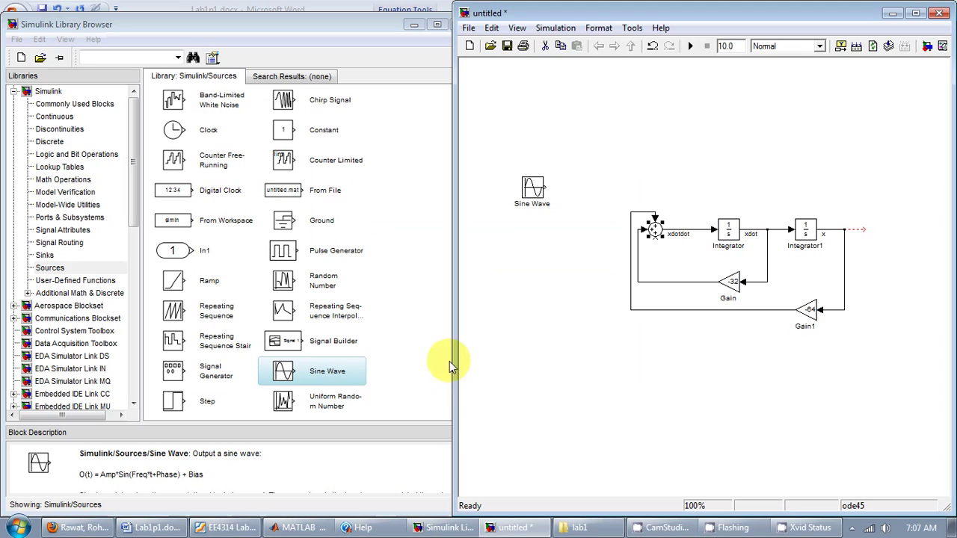
Step: Route Gain to the Sum's bottom input, Gain1 to its left input, and Sine Wave to the top
click(655, 255)
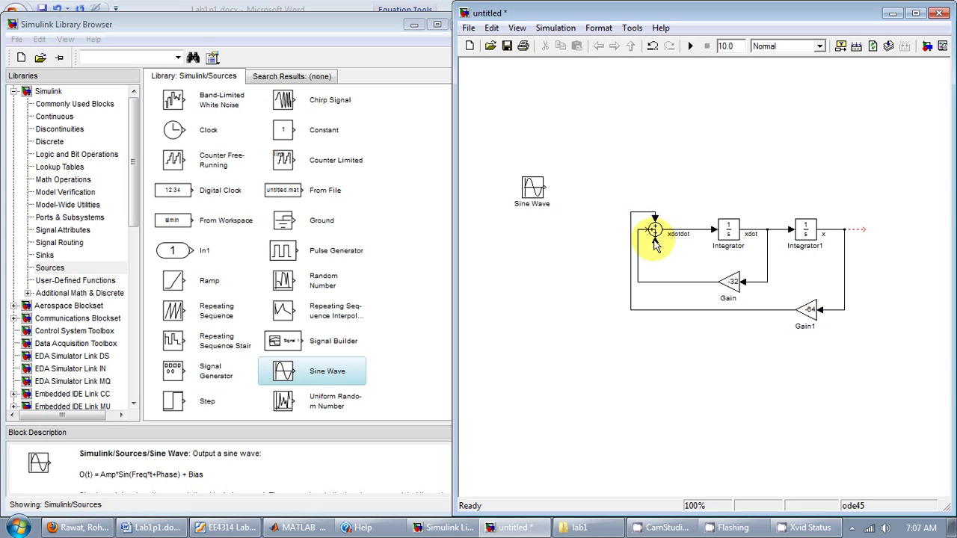
mouse_move(641, 230)
mouse_down()
mouse_move(694, 295)
mouse_move(654, 239)
mouse_up()
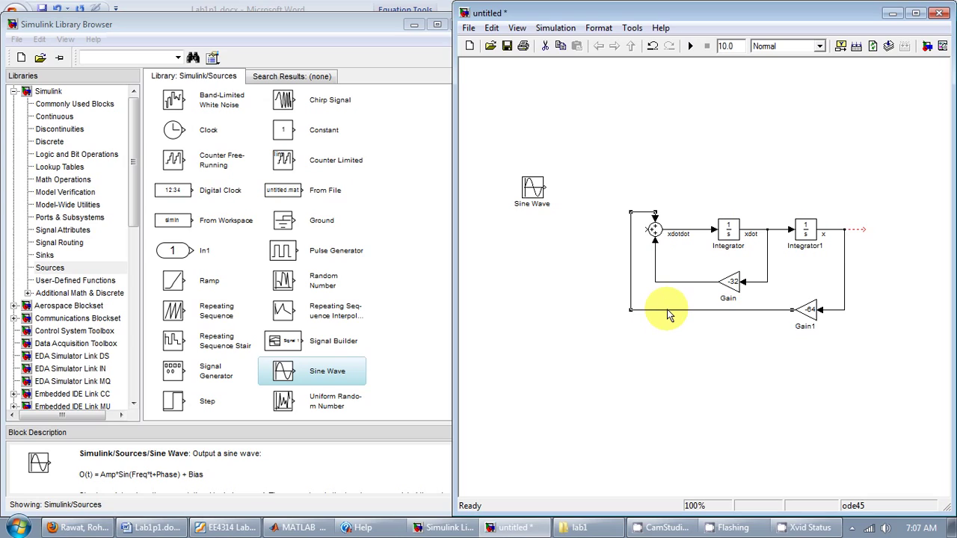
key(Delete)
mouse_move(790, 308)
mouse_down()
mouse_move(612, 252)
mouse_move(649, 229)
mouse_up()
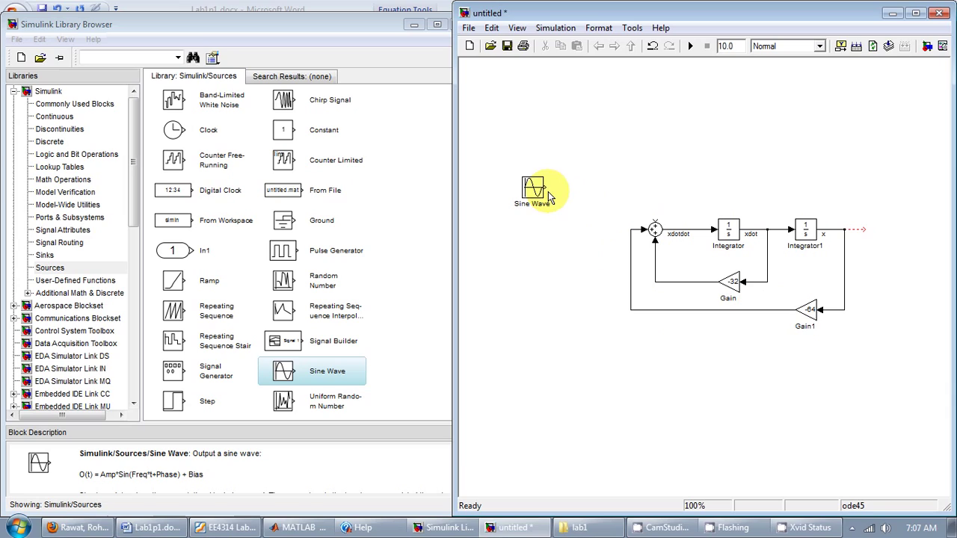
mouse_move(546, 187)
mouse_down()
mouse_move(618, 192)
mouse_move(655, 221)
mouse_up()
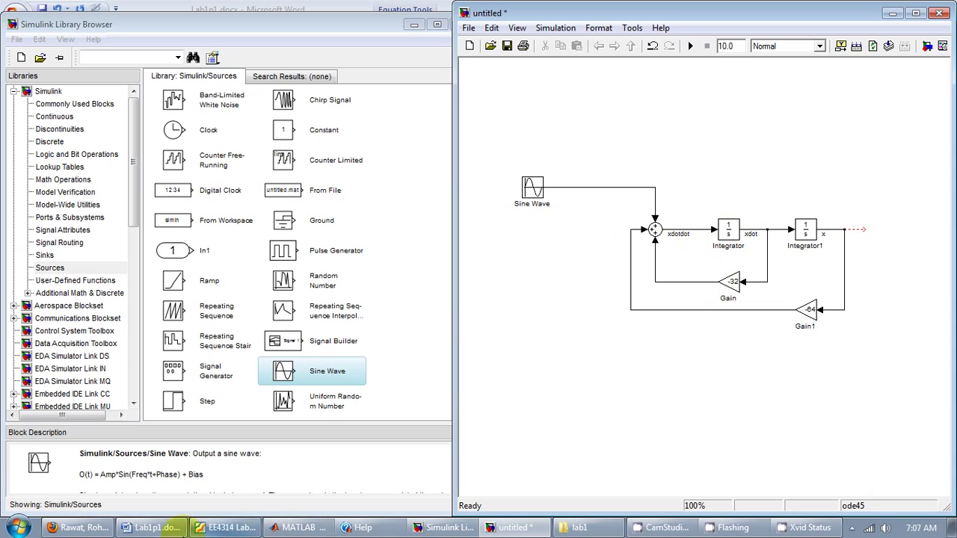
Step: After checking the Word equation, label the Sine Wave output f and Integrator1's output x
click(171, 529)
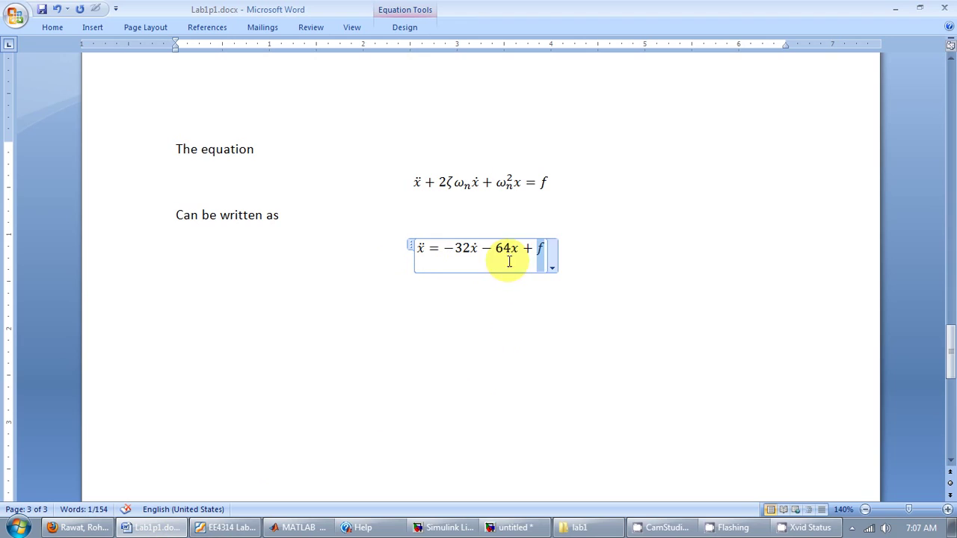
click(505, 527)
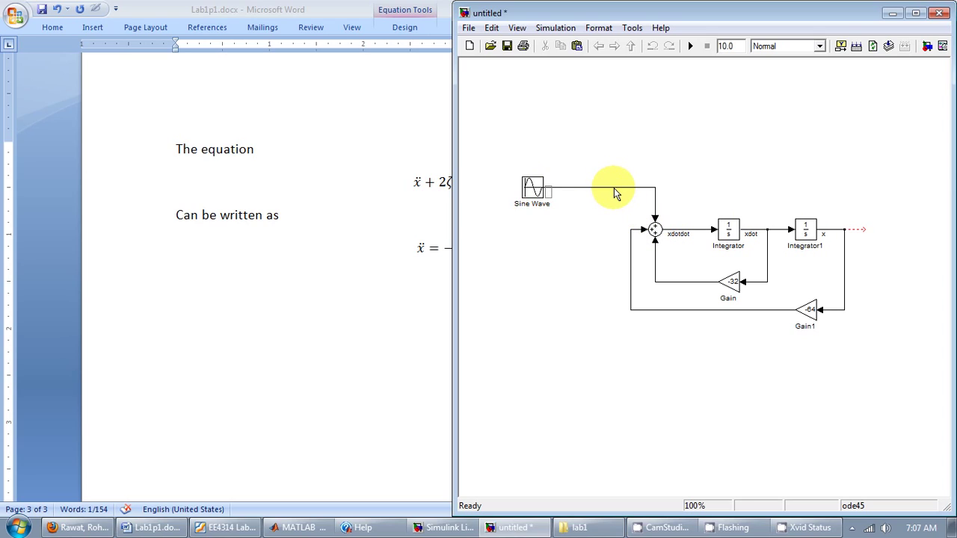
click(652, 154)
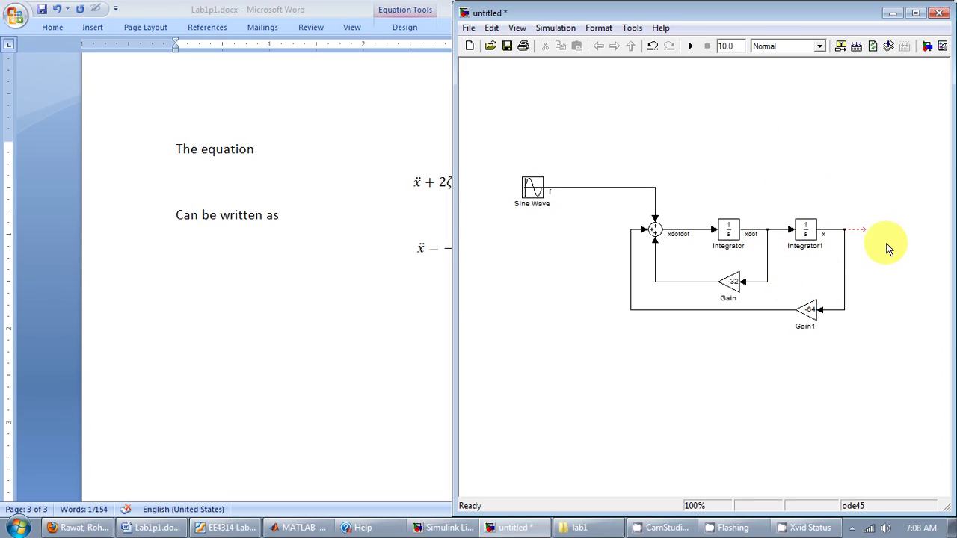
double_click(822, 234)
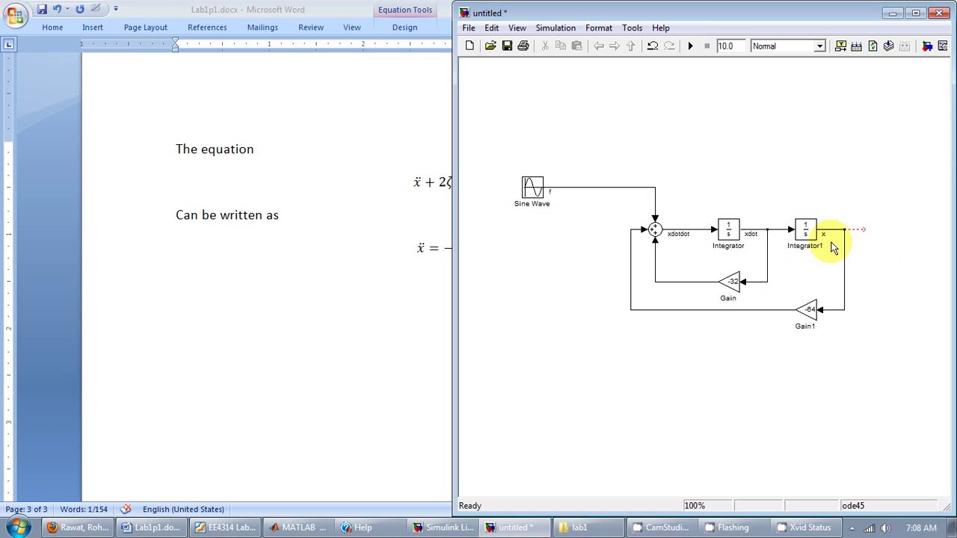
text(x)
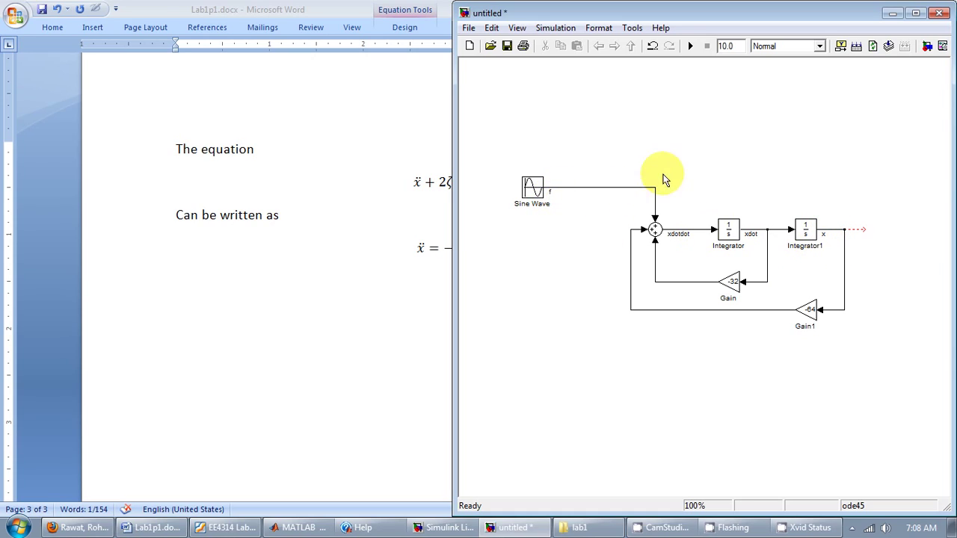
Step: Add two Scope blocks from Sinks, one above the Sum and one at the x signal's end
click(452, 528)
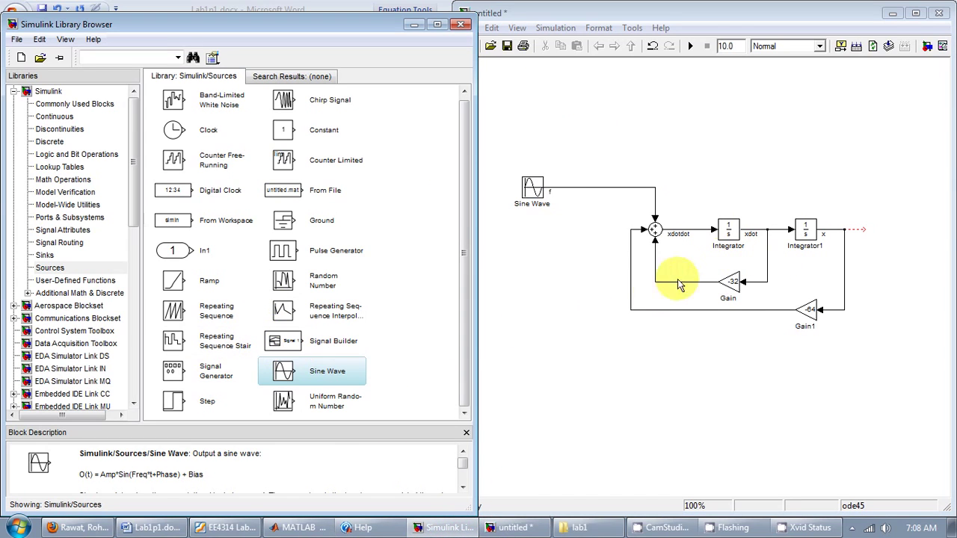
click(133, 204)
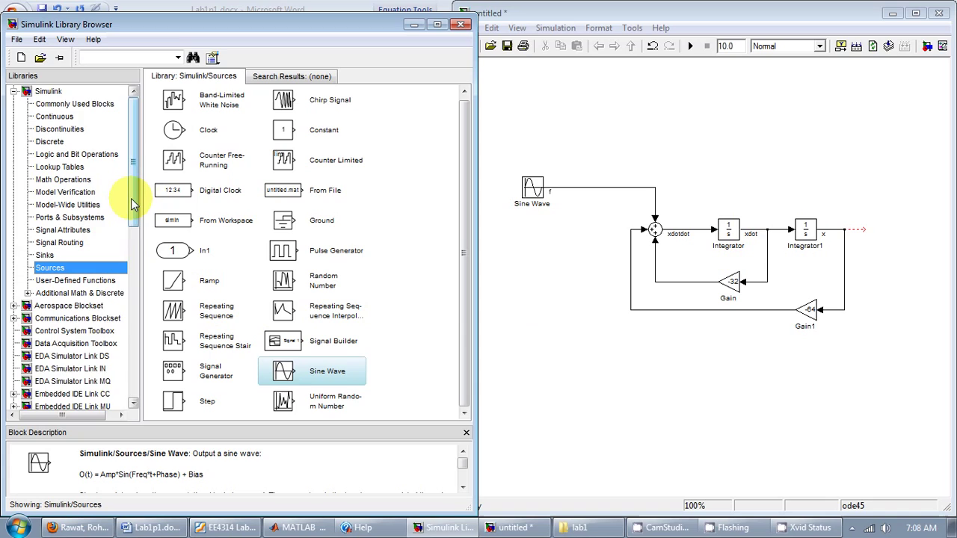
scroll(133, 203, down, 1)
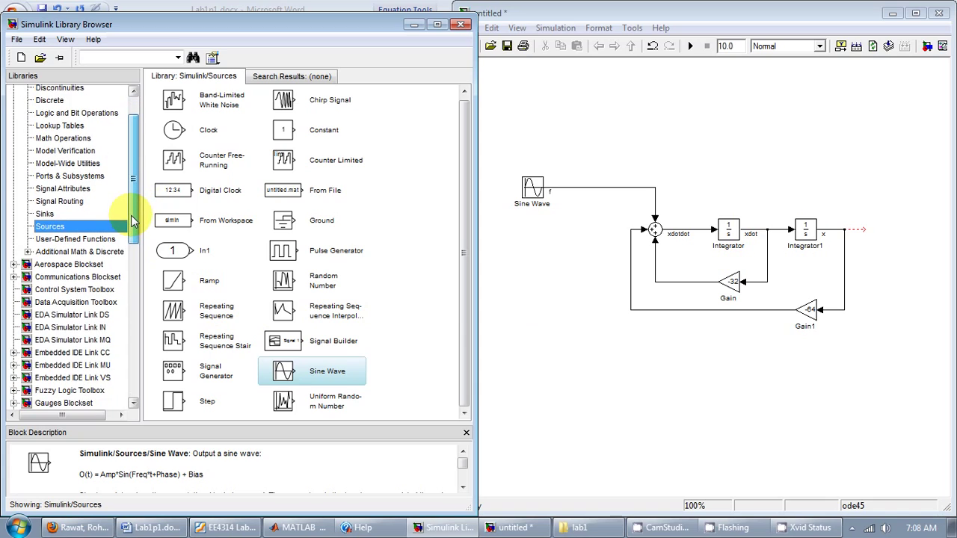
click(45, 215)
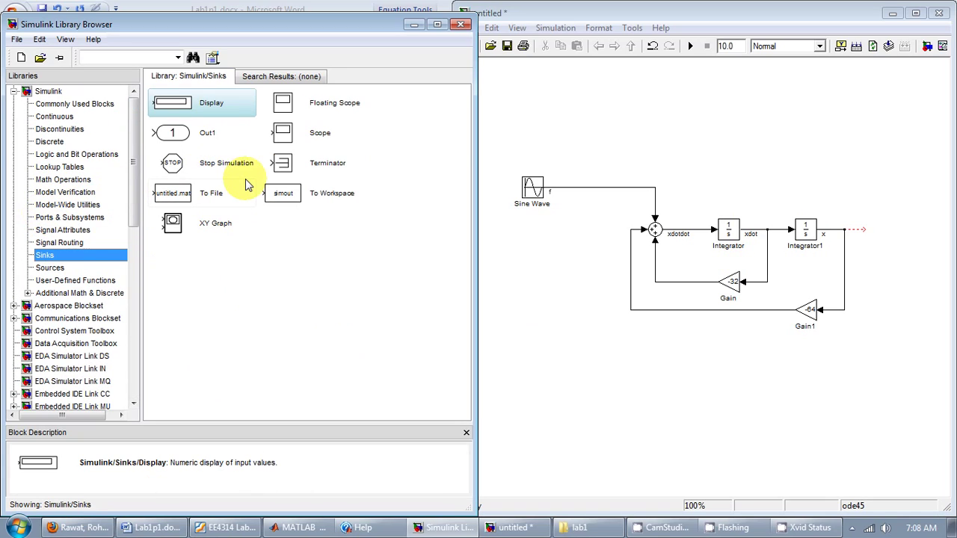
drag(285, 140, 686, 176)
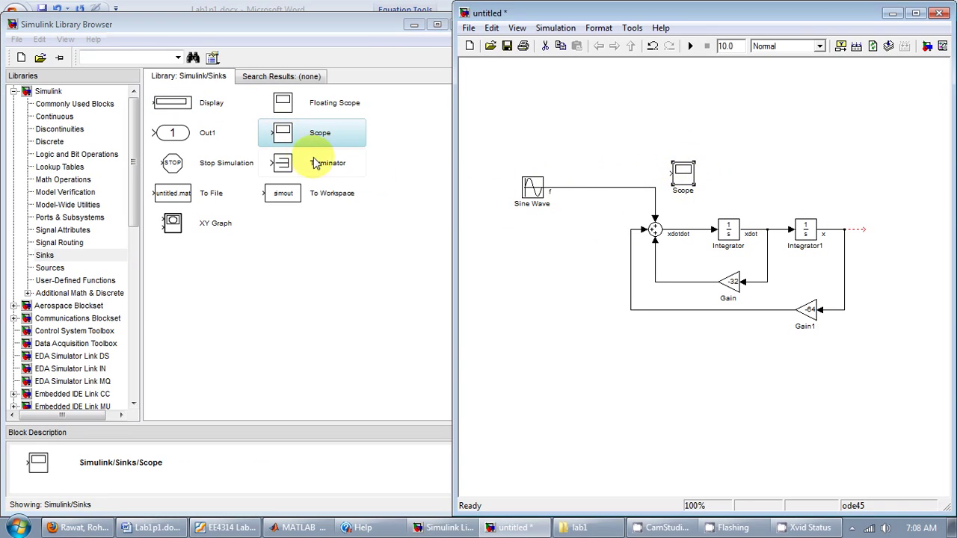
click(280, 133)
drag(893, 232, 891, 231)
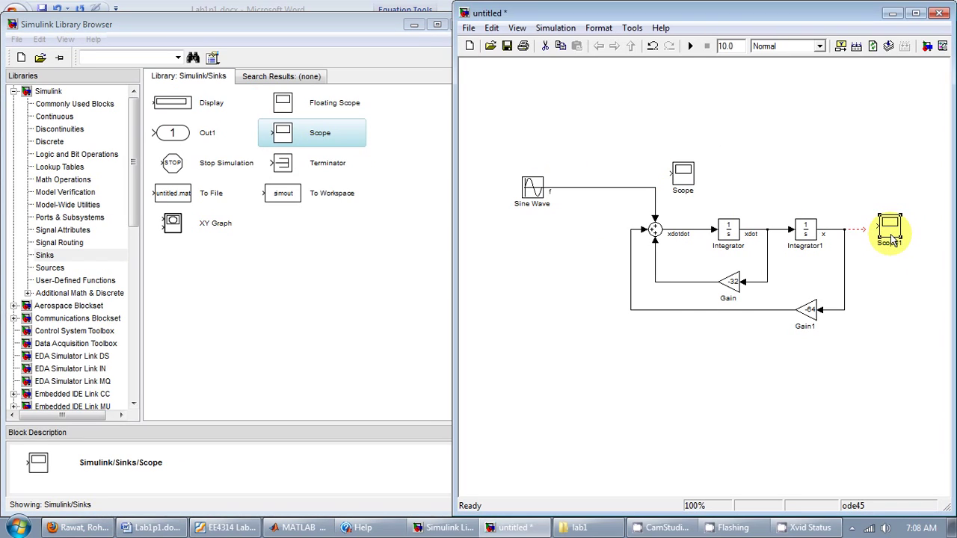
Step: Connect the sine signal to the first scope and x to Scope1, aligning Scope1 with the x line
drag(658, 187, 670, 173)
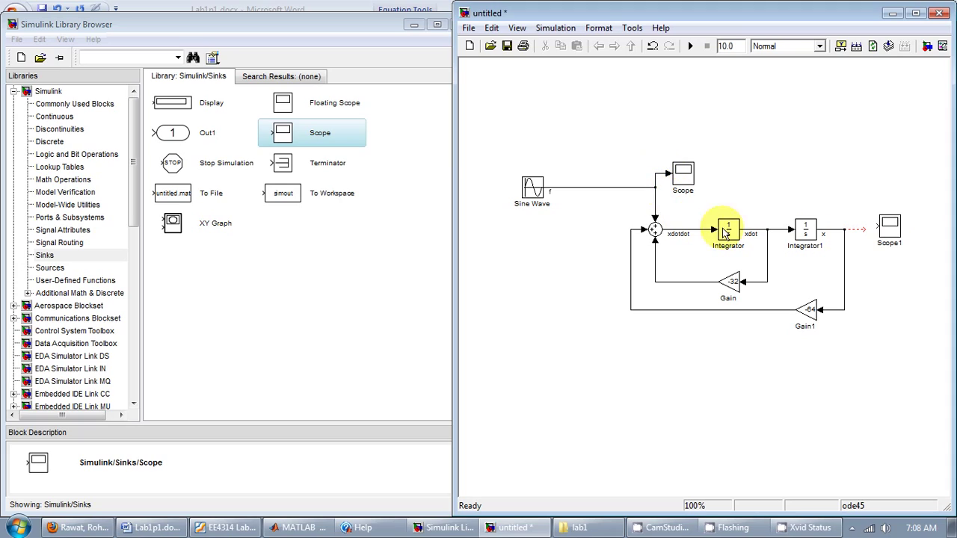
mouse_move(879, 228)
mouse_down()
mouse_move(844, 229)
mouse_move(863, 231)
mouse_up()
click(888, 228)
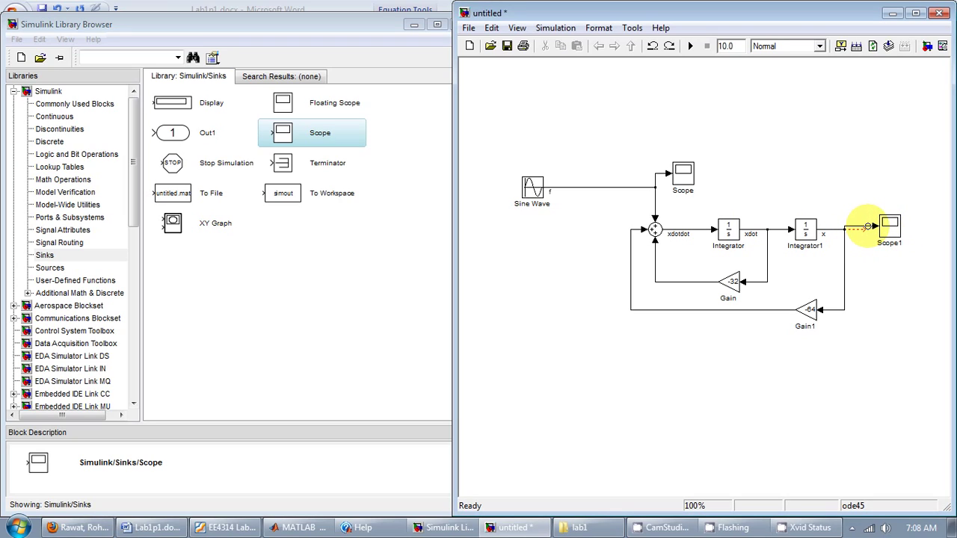
drag(869, 233, 856, 231)
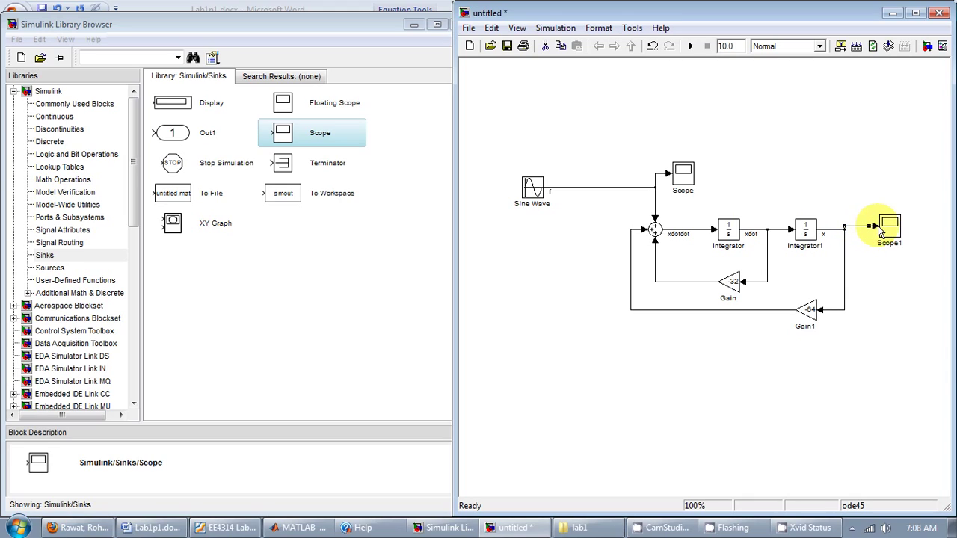
click(889, 232)
click(859, 228)
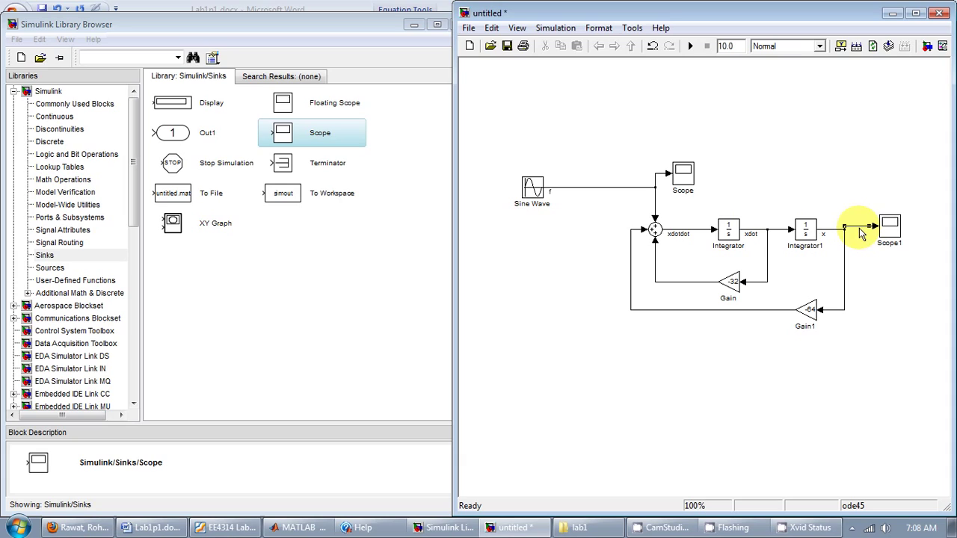
mouse_move(889, 228)
mouse_down()
mouse_move(890, 249)
mouse_move(886, 229)
mouse_up()
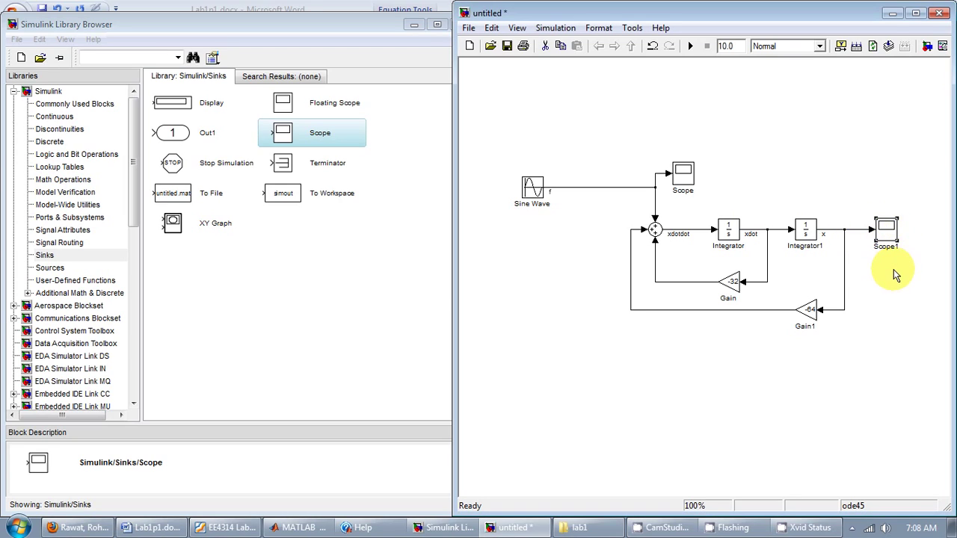
click(893, 269)
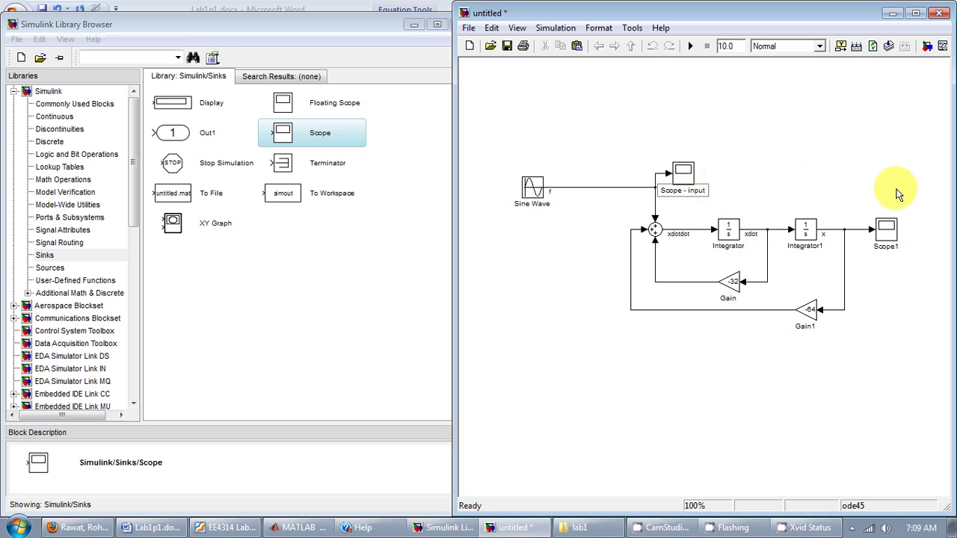
Step: Glance at Scope1's plot window, then rename Scope1 to 'Scope - ouput x'
double_click(885, 229)
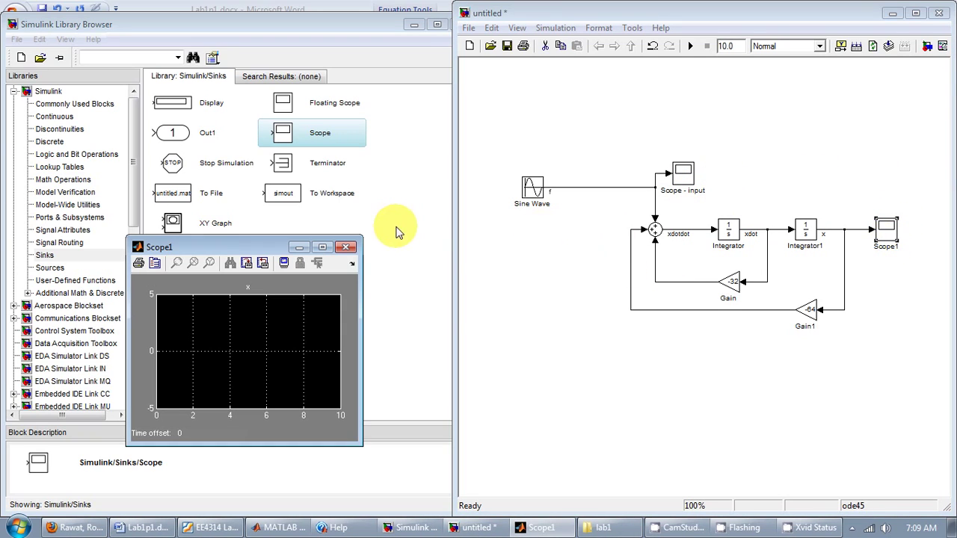
click(345, 247)
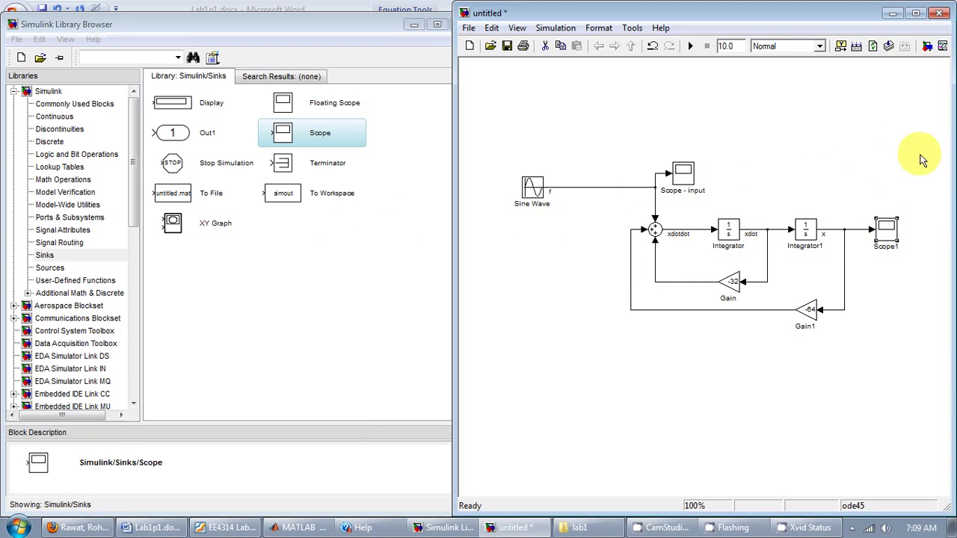
click(891, 247)
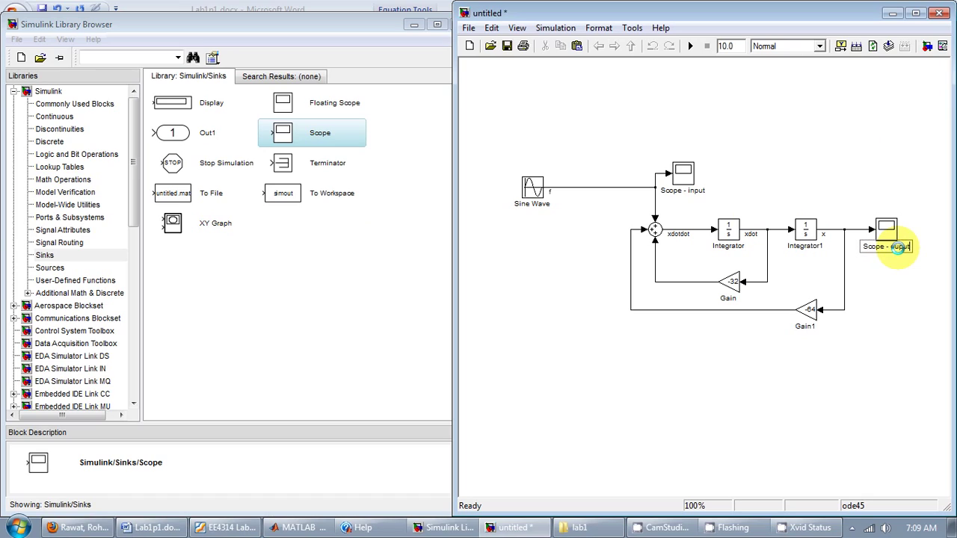
click(918, 198)
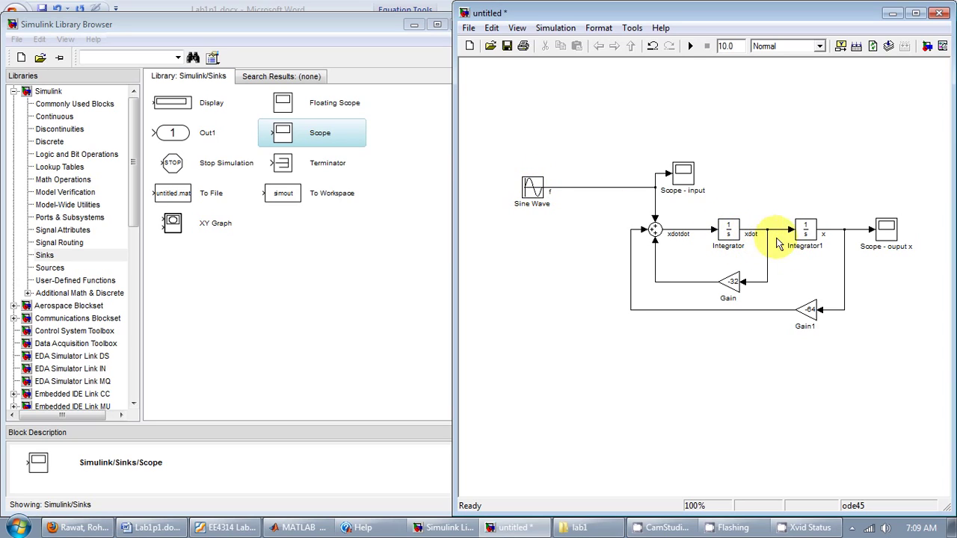
Step: Review the Sine Wave block's parameters and accept them unchanged
double_click(534, 190)
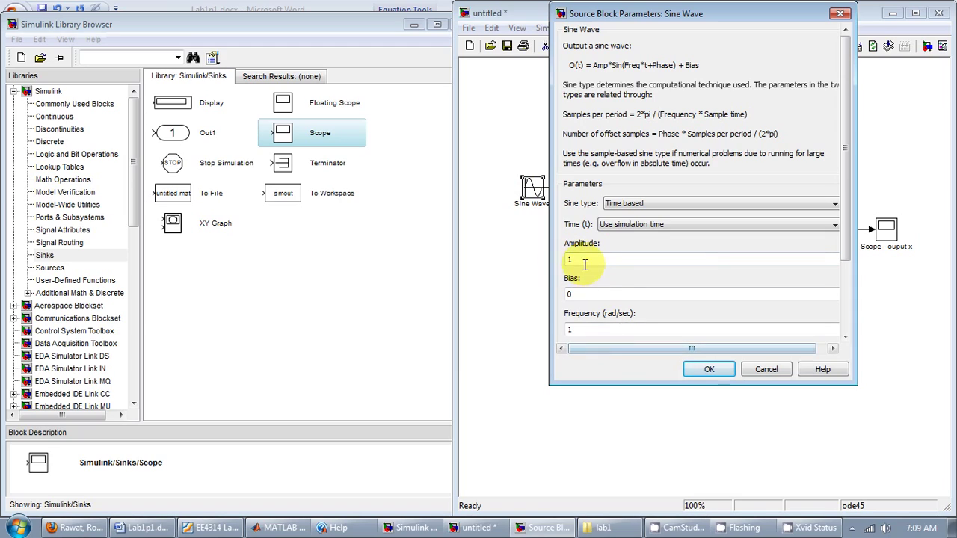
click(709, 369)
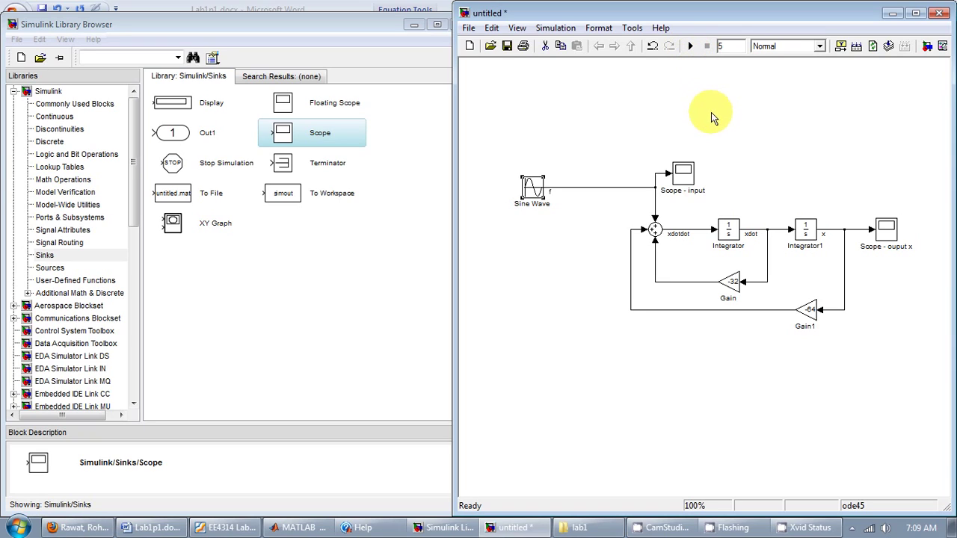
Step: Open and arrange the Scope - input and Scope - ouput x windows, autoscaling the x plot
double_click(686, 174)
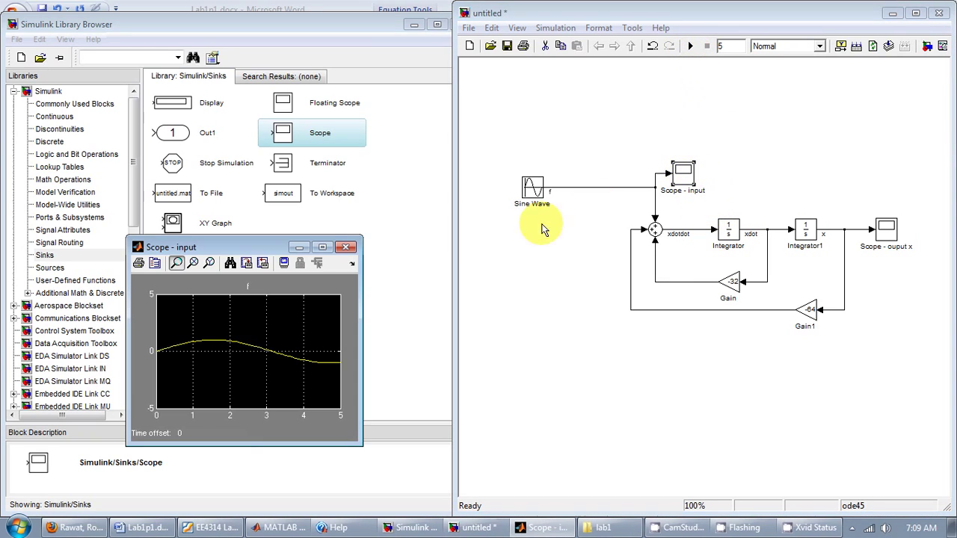
drag(240, 244, 270, 97)
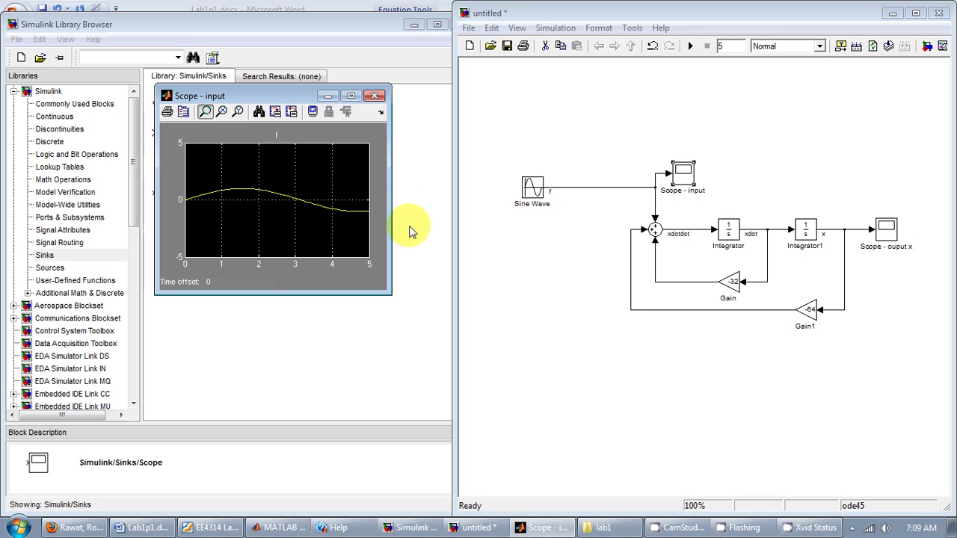
double_click(887, 228)
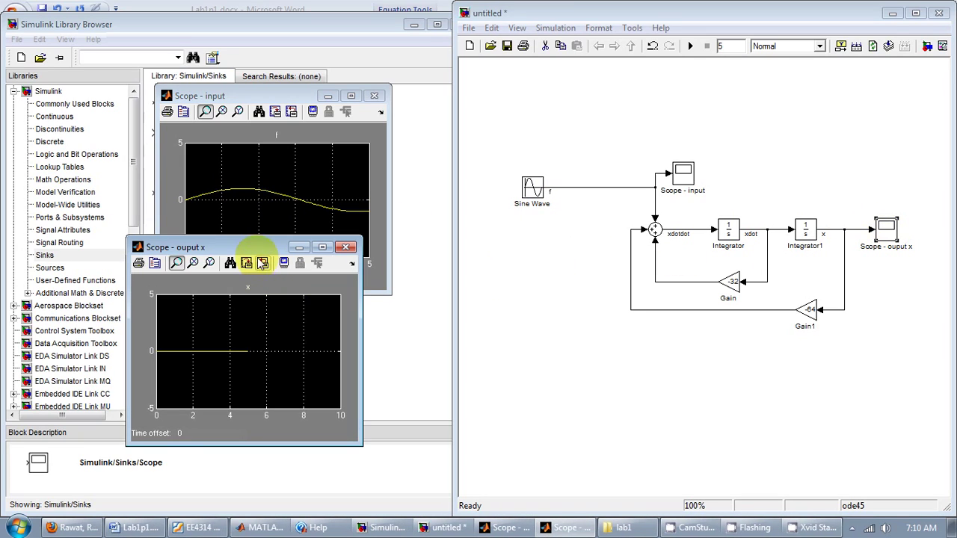
drag(254, 248, 296, 283)
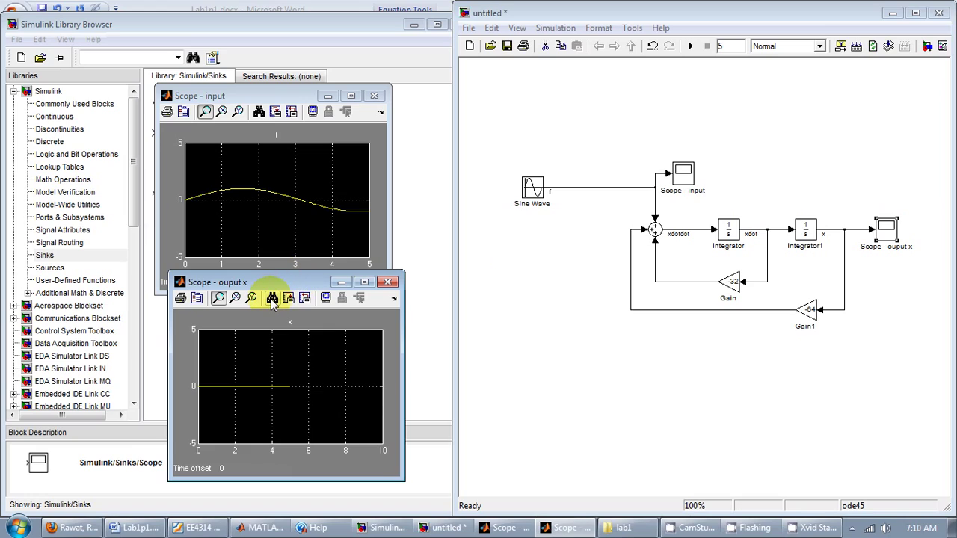
click(272, 298)
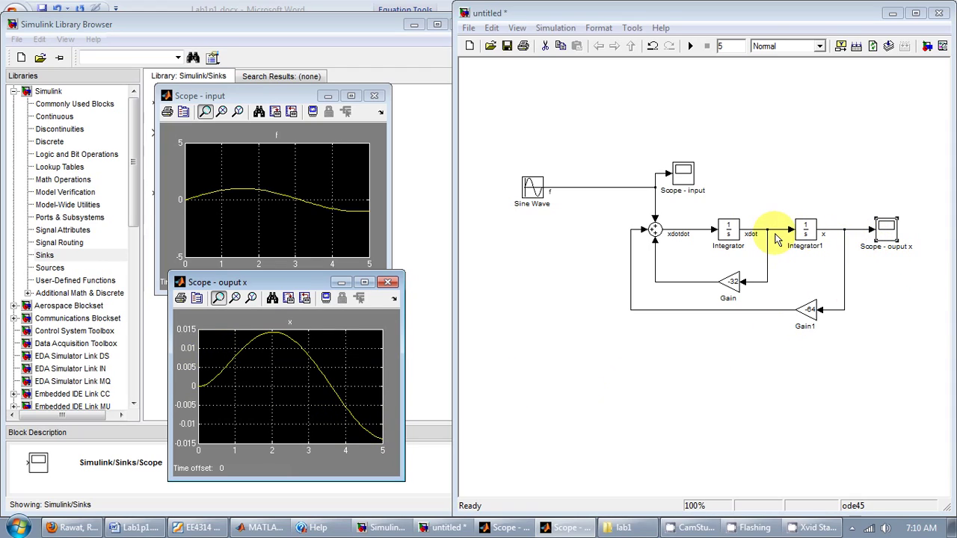
click(224, 24)
Step: Add a Scope on xdot, run the simulation and autoscale the xdot plot
mouse_move(295, 136)
mouse_down()
mouse_move(745, 145)
mouse_move(798, 136)
mouse_move(767, 229)
mouse_up()
double_click(802, 141)
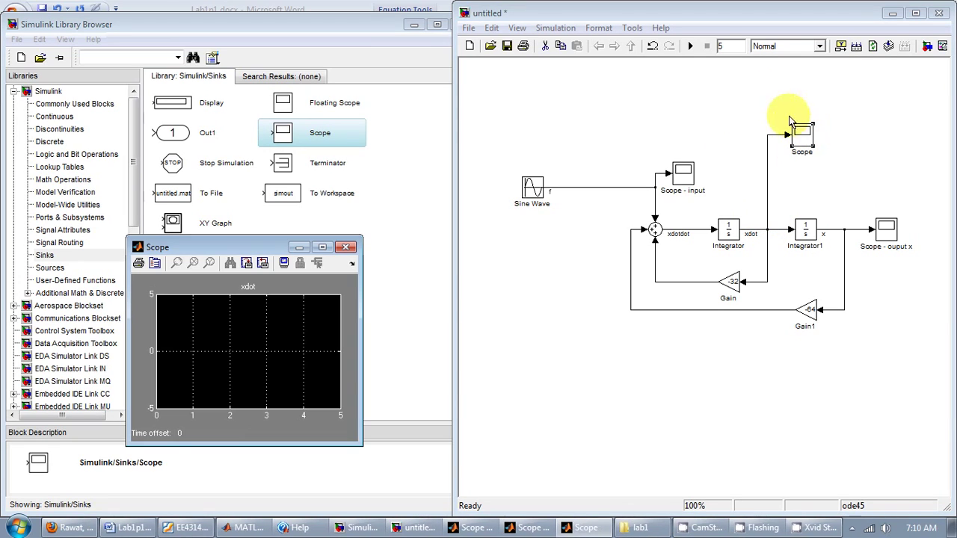
click(691, 45)
click(229, 262)
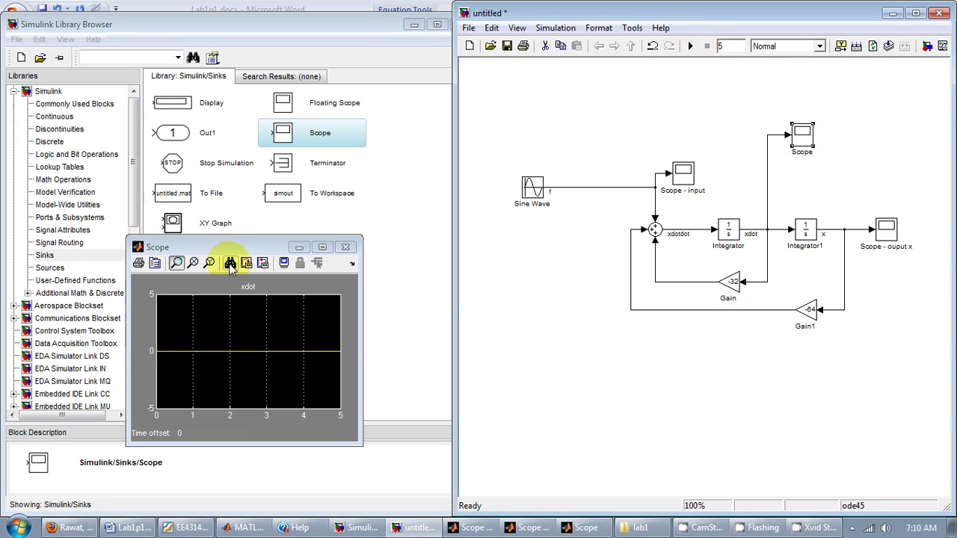
Step: Arrange the x and xdot plots side by side and autoscale the x and input scopes
click(532, 527)
click(396, 489)
drag(219, 247, 161, 288)
mouse_move(299, 273)
mouse_down()
mouse_move(381, 273)
mouse_move(433, 288)
mouse_up()
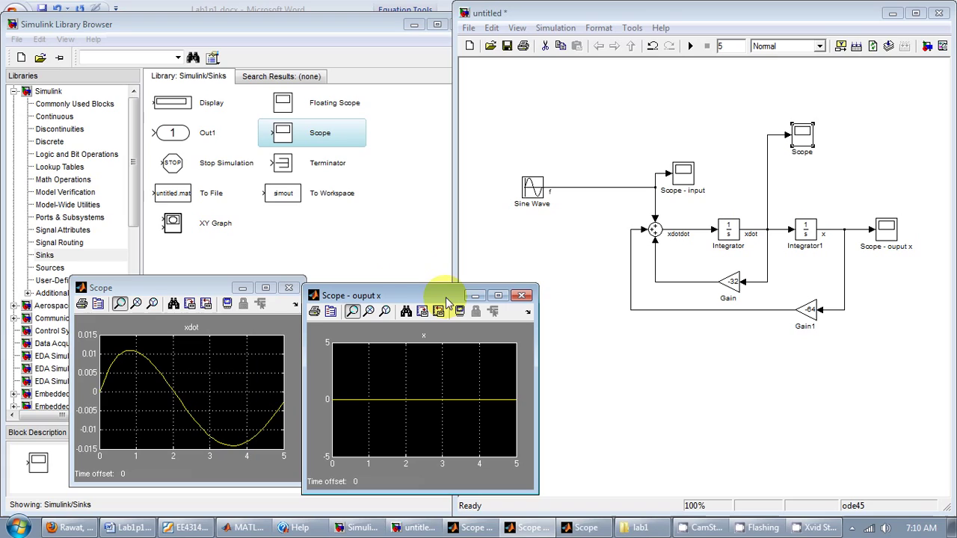
click(405, 311)
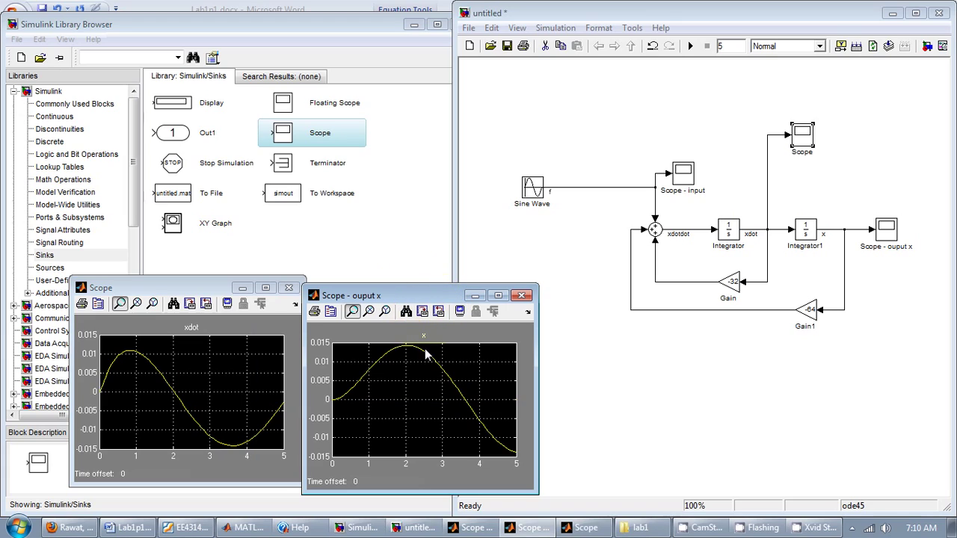
click(539, 527)
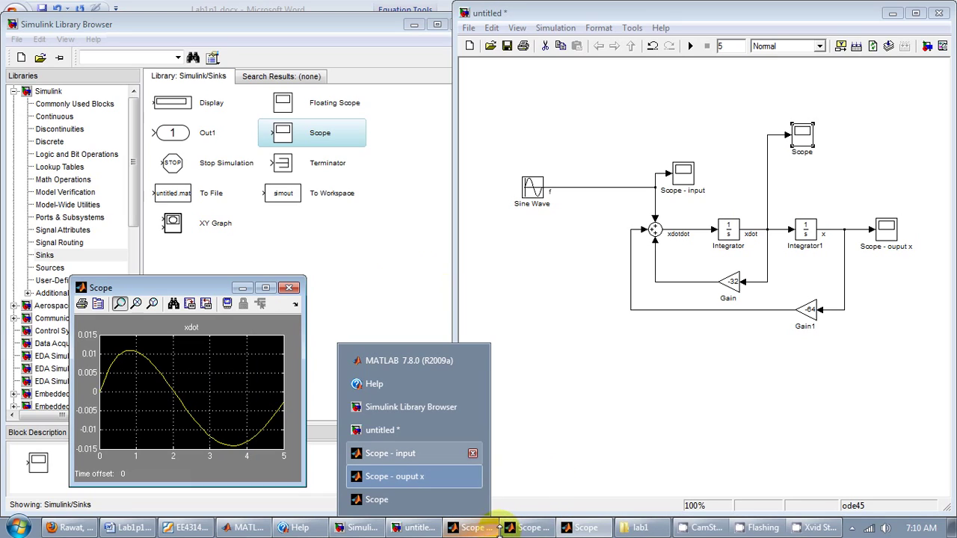
click(469, 522)
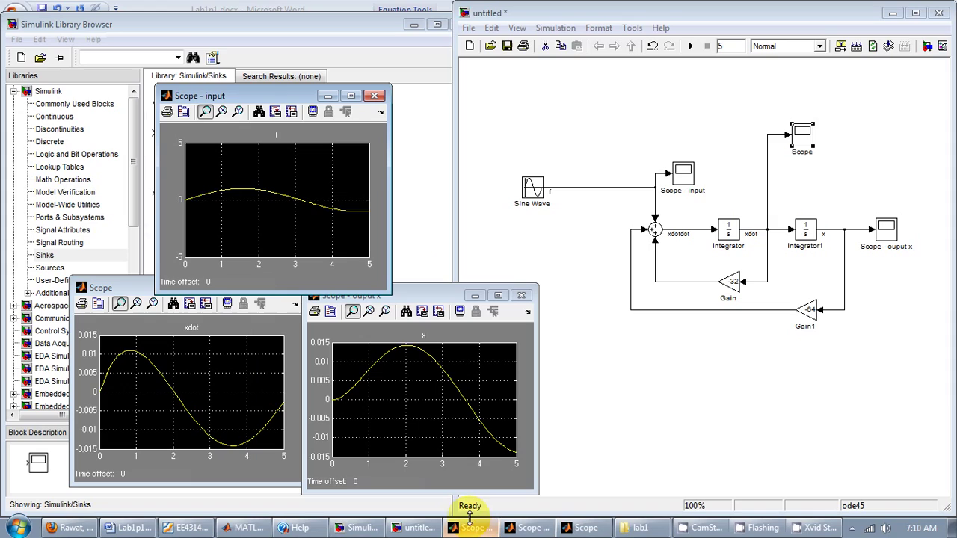
click(259, 111)
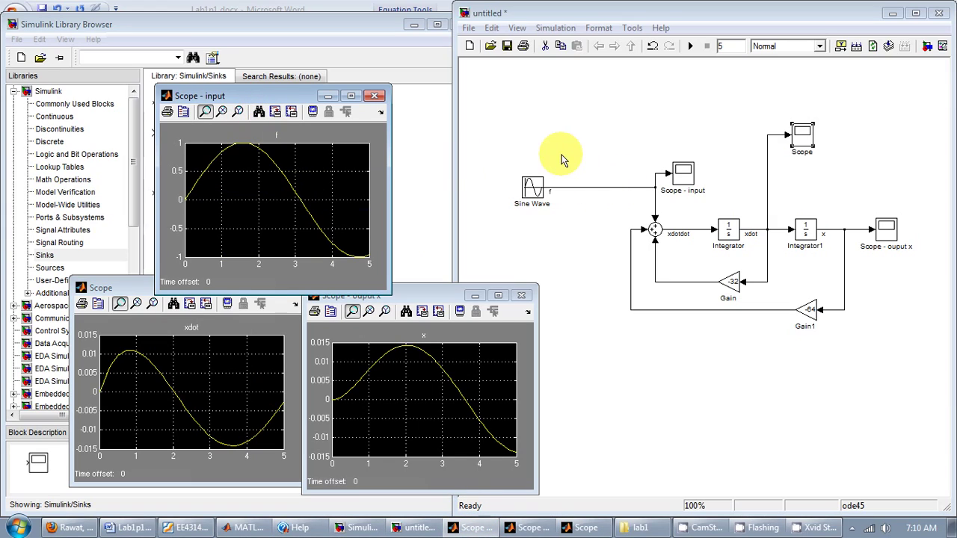
Step: Save the model as demo12, renaming it after 'demo' triggers a shadowed-name warning
click(507, 47)
click(507, 47)
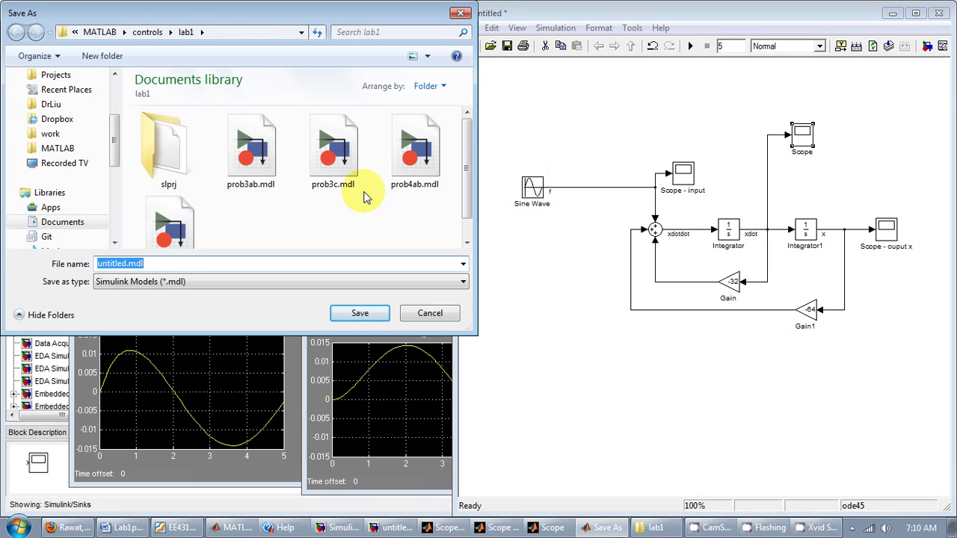
text(demo)
key(Return)
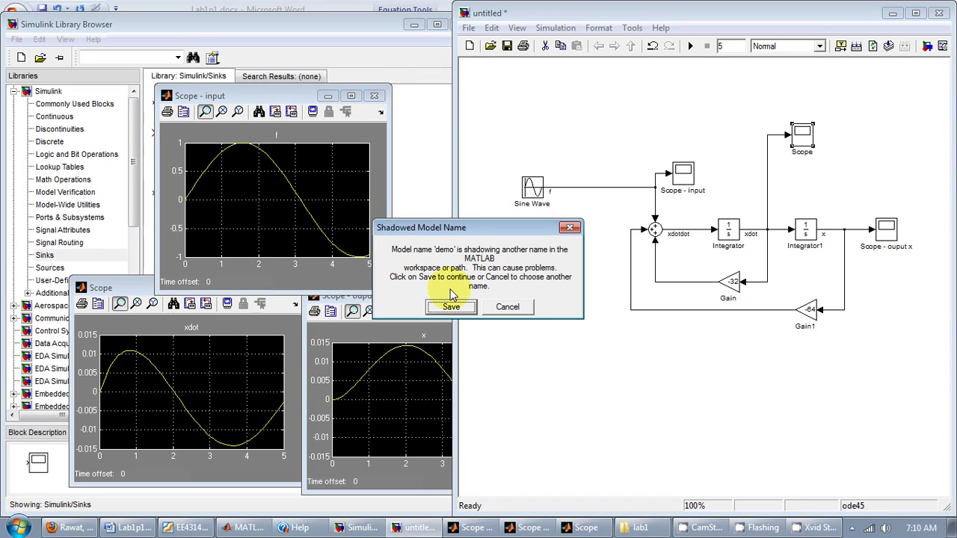
click(507, 306)
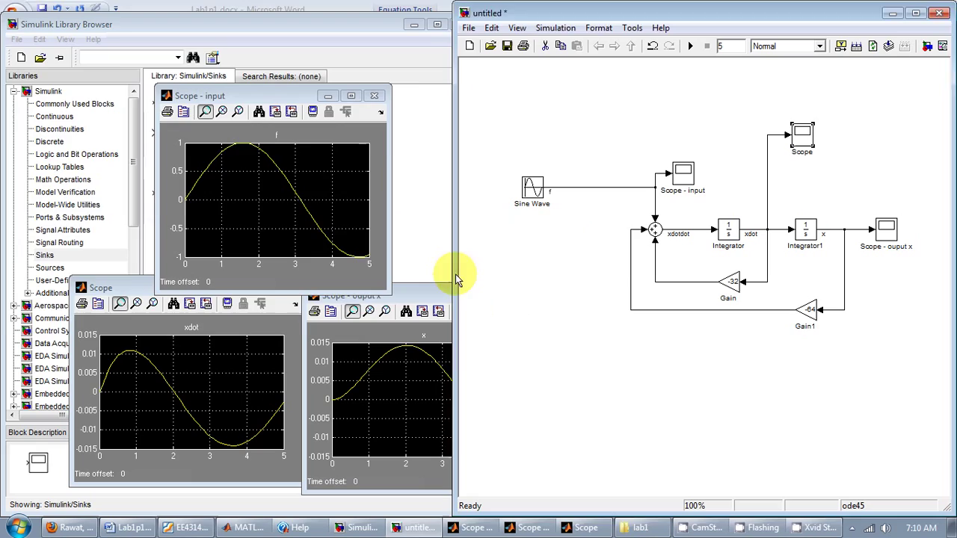
click(118, 263)
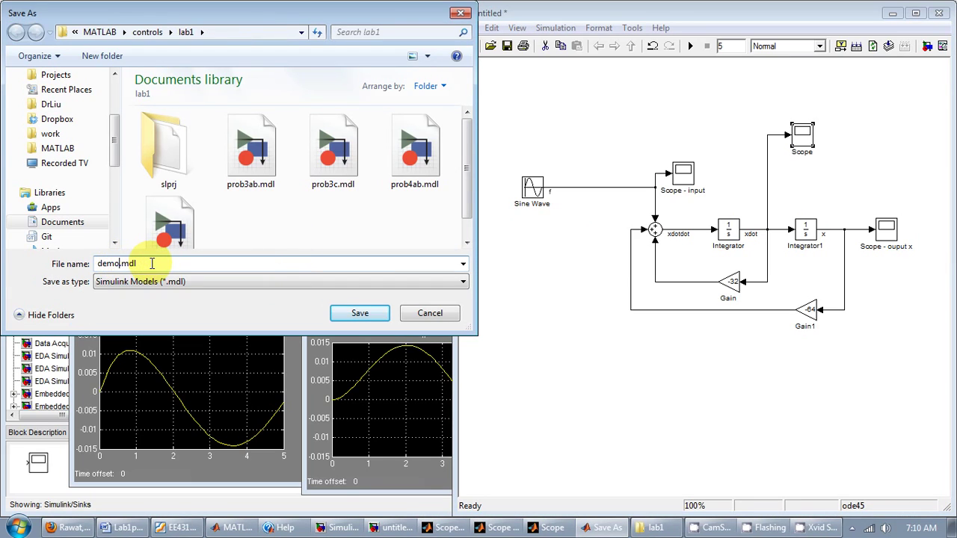
key(Return)
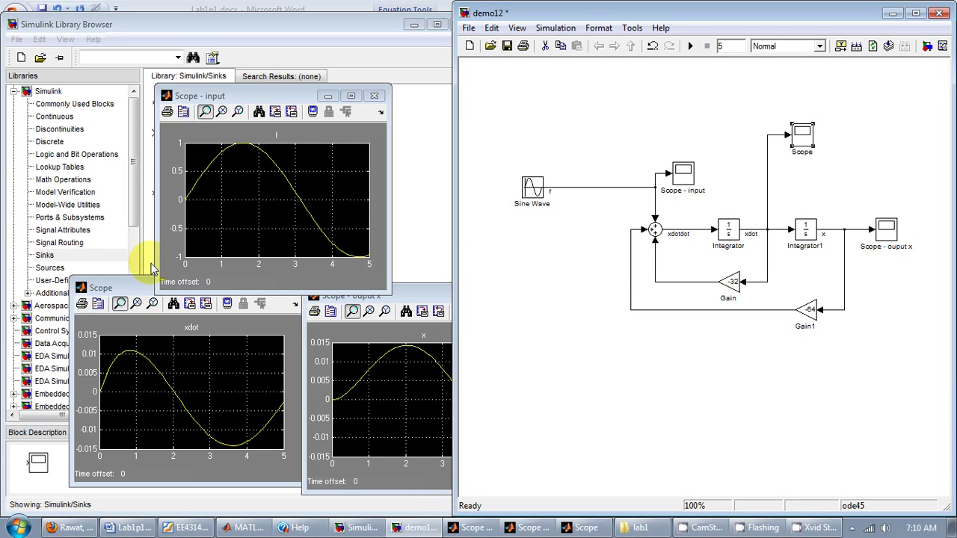